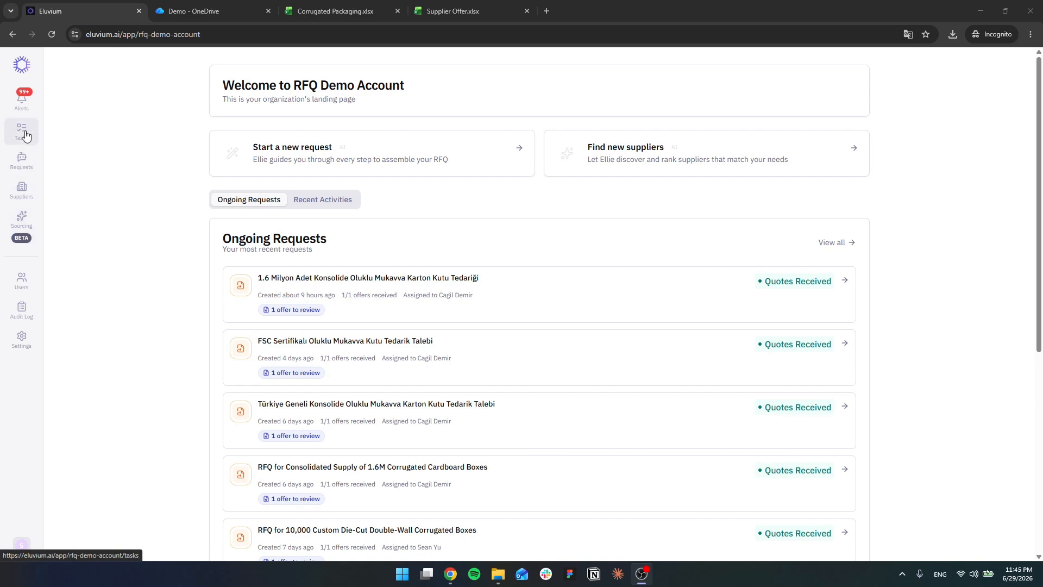
Step: Start a new request and submit the description "corrugated cardboard packaging for temperature sensors for appliances about a 15kg load"
left_click(22, 160)
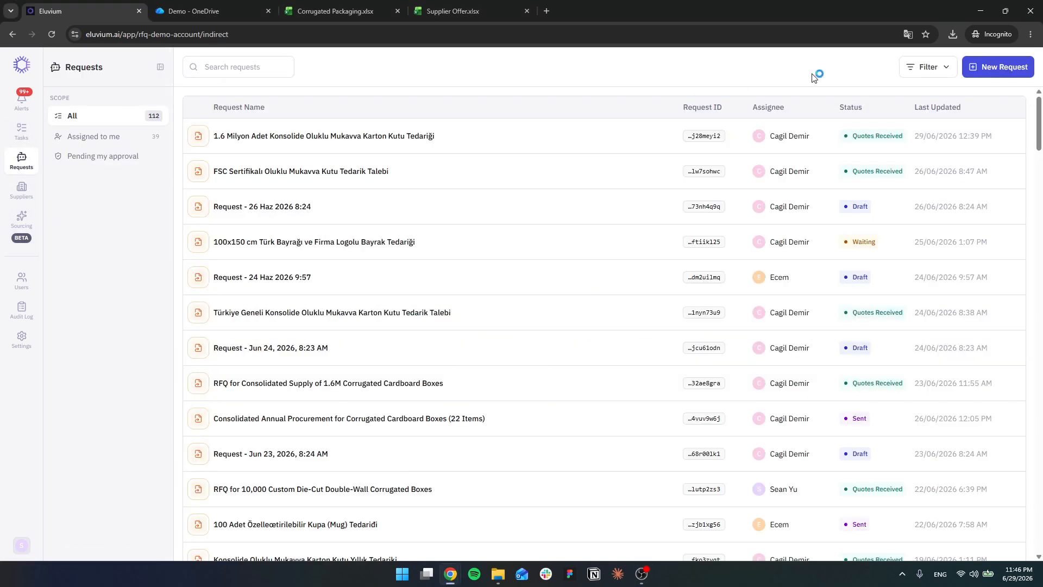
left_click(999, 67)
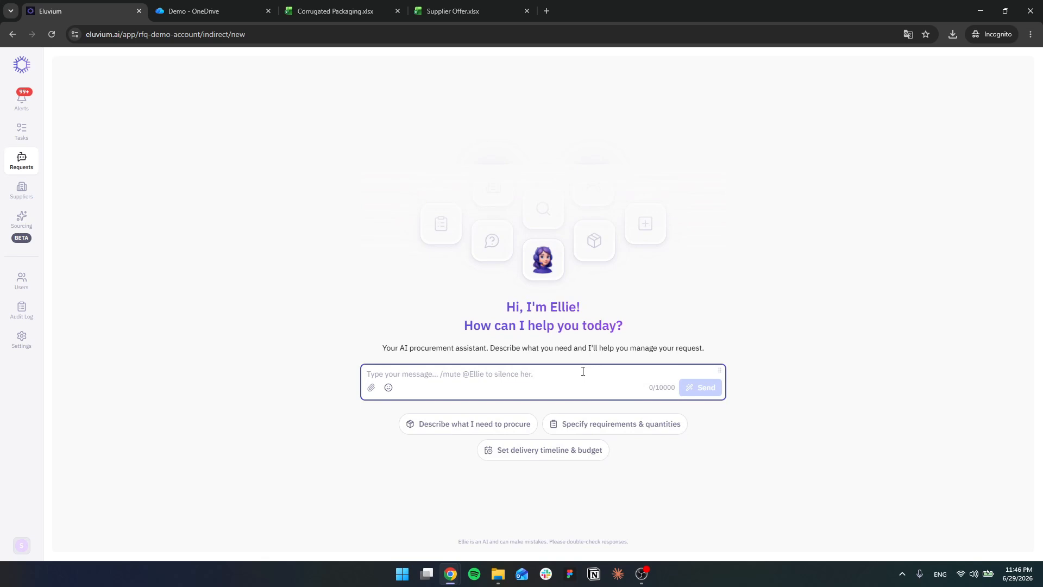
type("co")
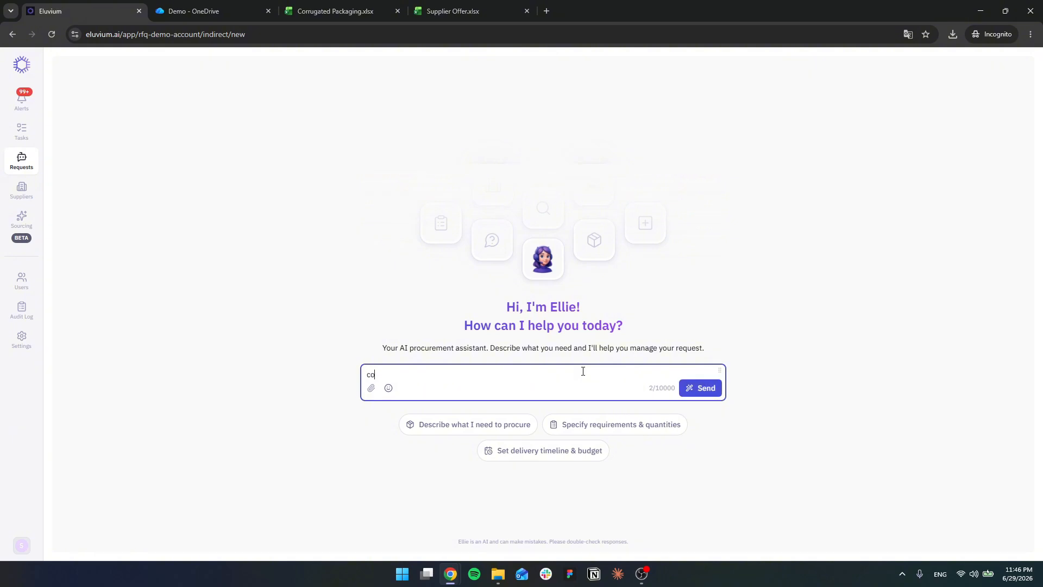
type("rrugated coardbo")
key("BackSpace")
key("BackSpace")
key("BackSpace")
key("BackSpace")
key("BackSpace")
key("BackSpace")
type("ardboard packaging for ")
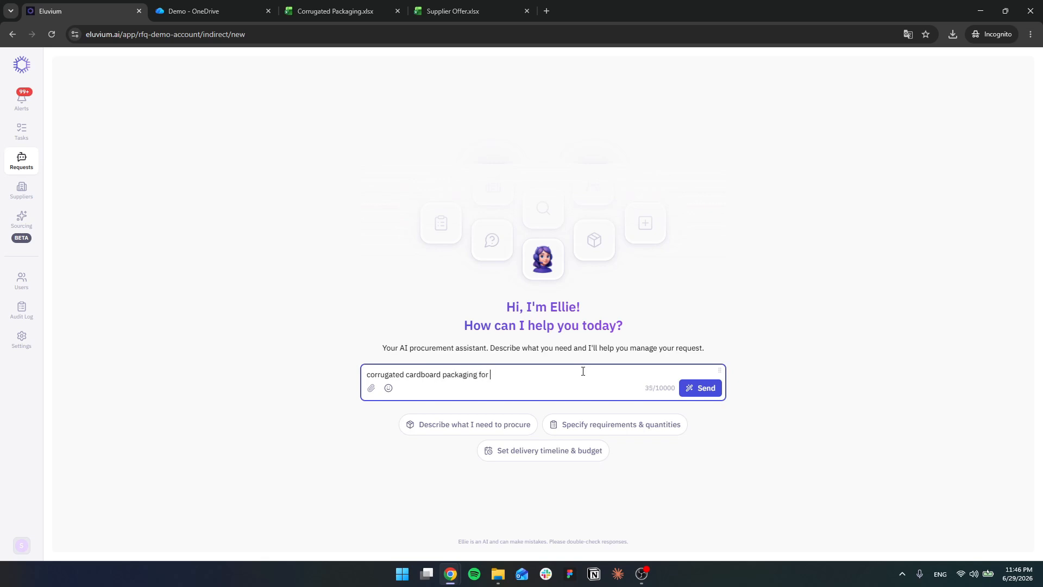
type("temperature sensors abotu 15kg load for appliances")
key("ctrl+shift+Right")
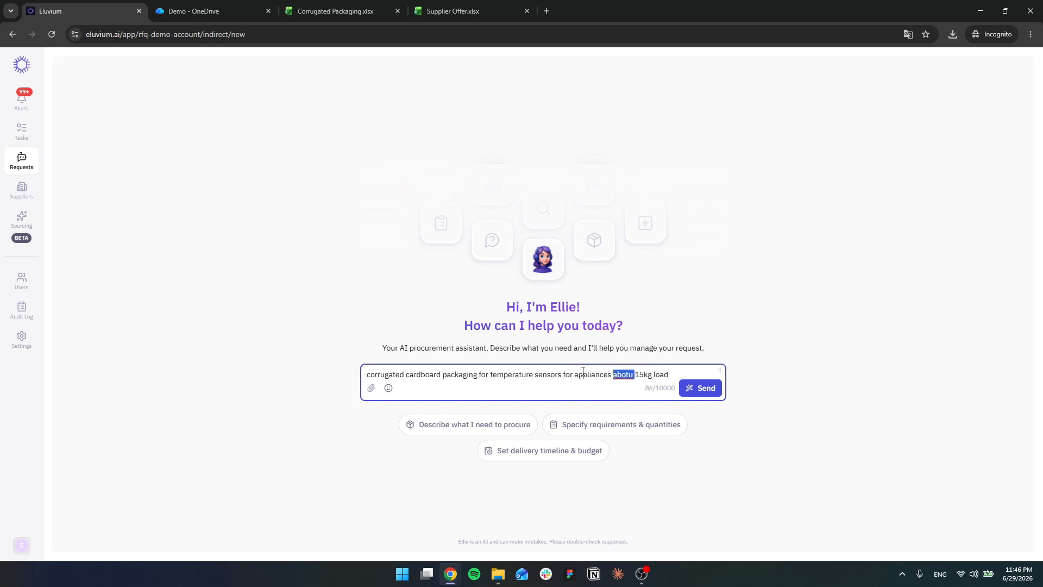
type("about a")
key("Return")
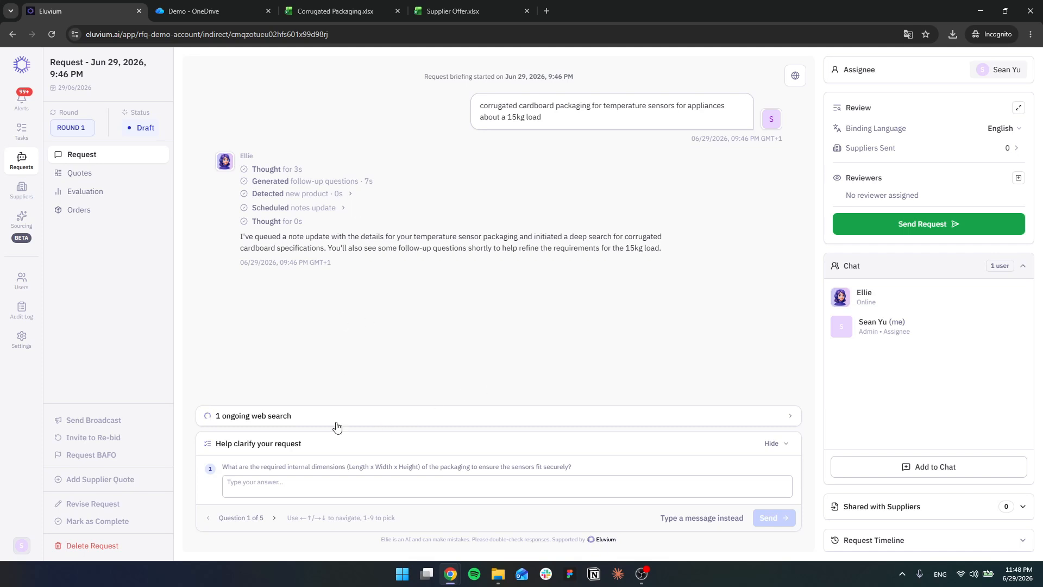
Step: Answer the clarification question on the packaging's internal dimensions with 400cm x 300cm x 500cm
triple_click(316, 466)
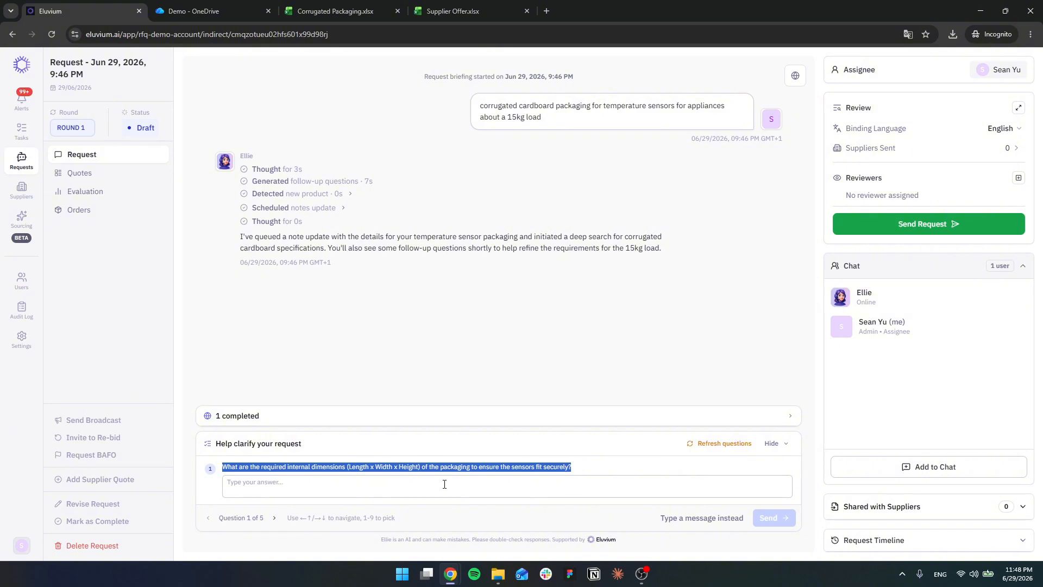
left_click(462, 482)
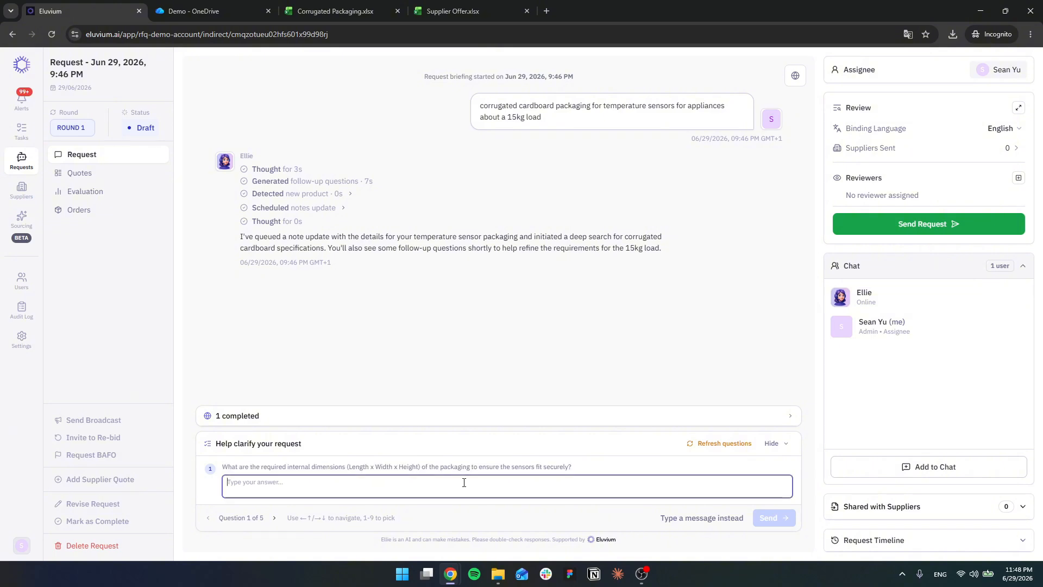
type("400")
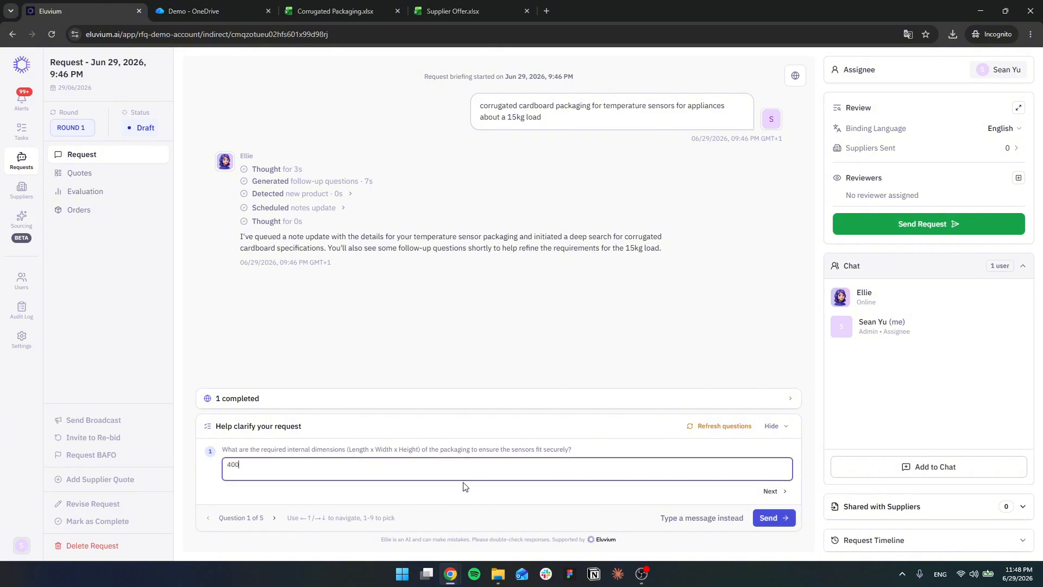
type("cm x 300cm zx")
key("BackSpace")
key("BackSpace")
type("x 500cm")
key("Return")
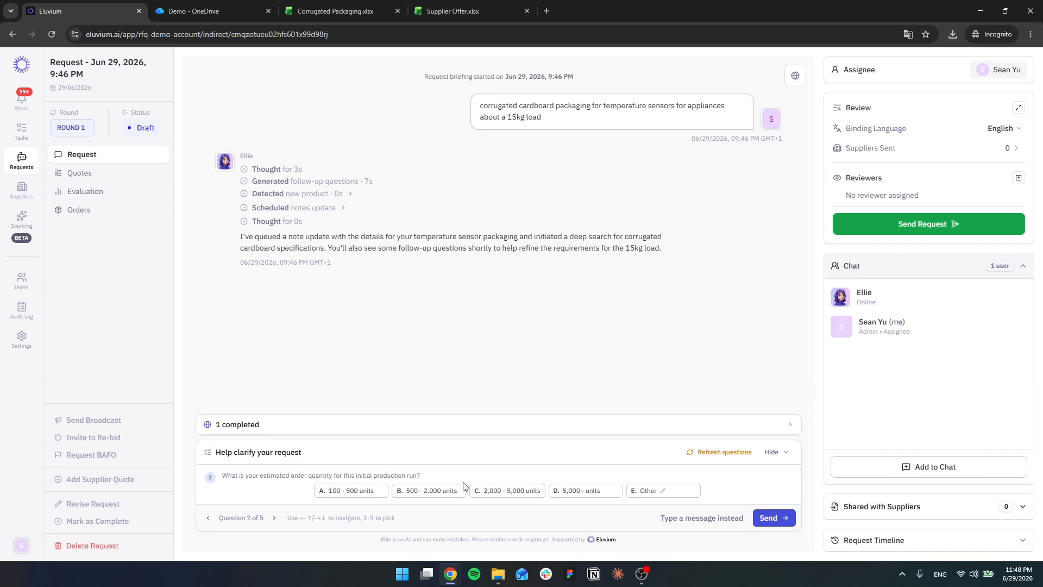
Step: Choose an order quantity of 2,000 - 5,000 units and double-wall board strength in the clarification questions
triple_click(365, 475)
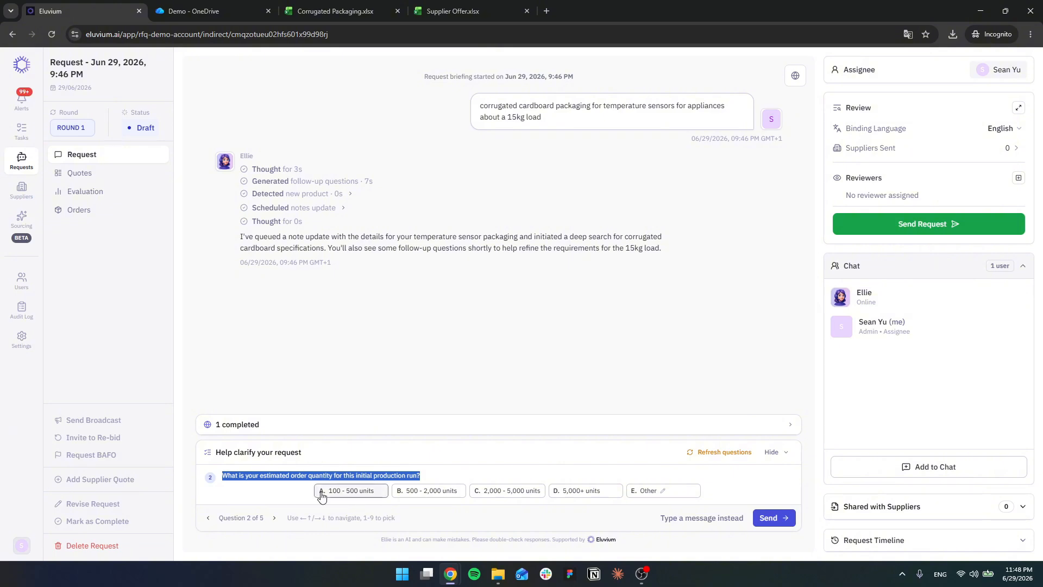
left_click(518, 492)
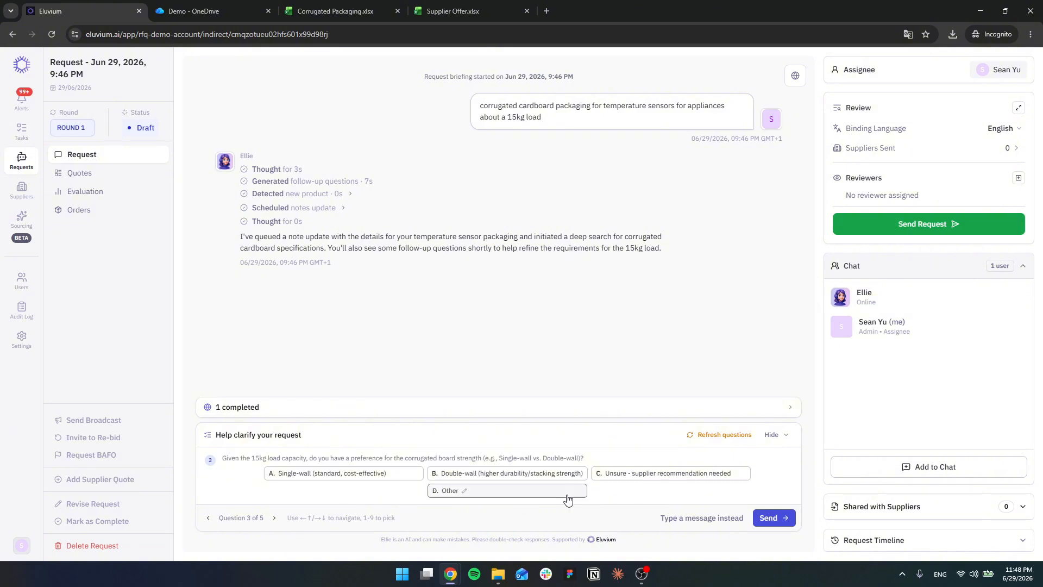
triple_click(354, 457)
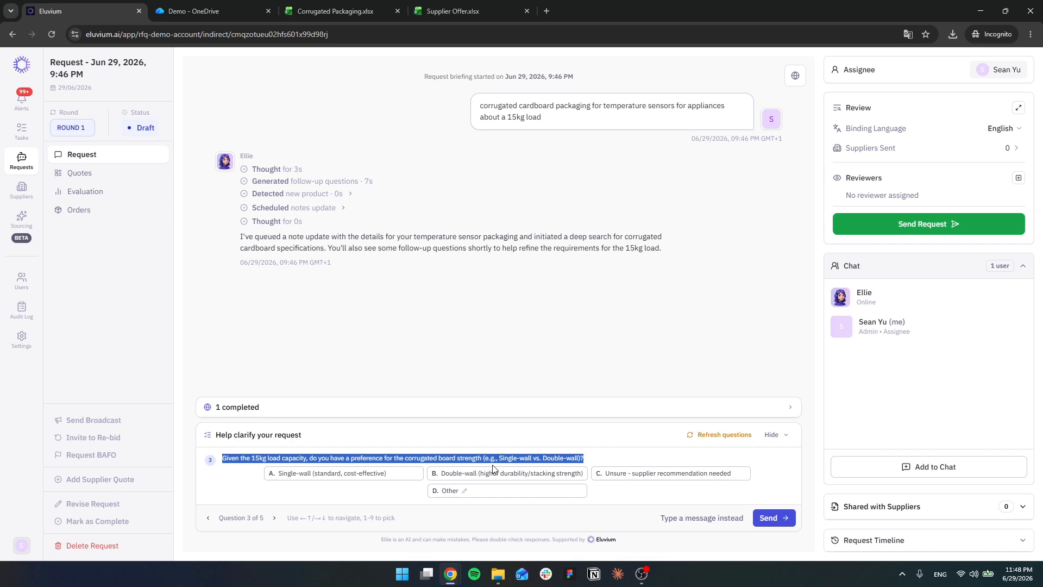
left_click(528, 478)
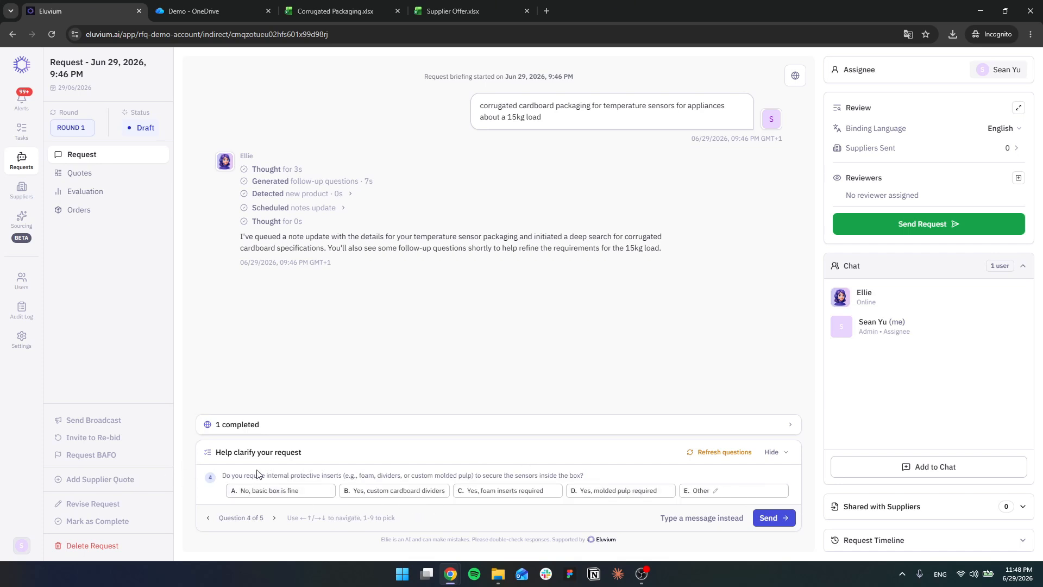
Step: Choose custom cardboard dividers as protective inserts and single-color branding, and send the first round of clarification answers
triple_click(308, 475)
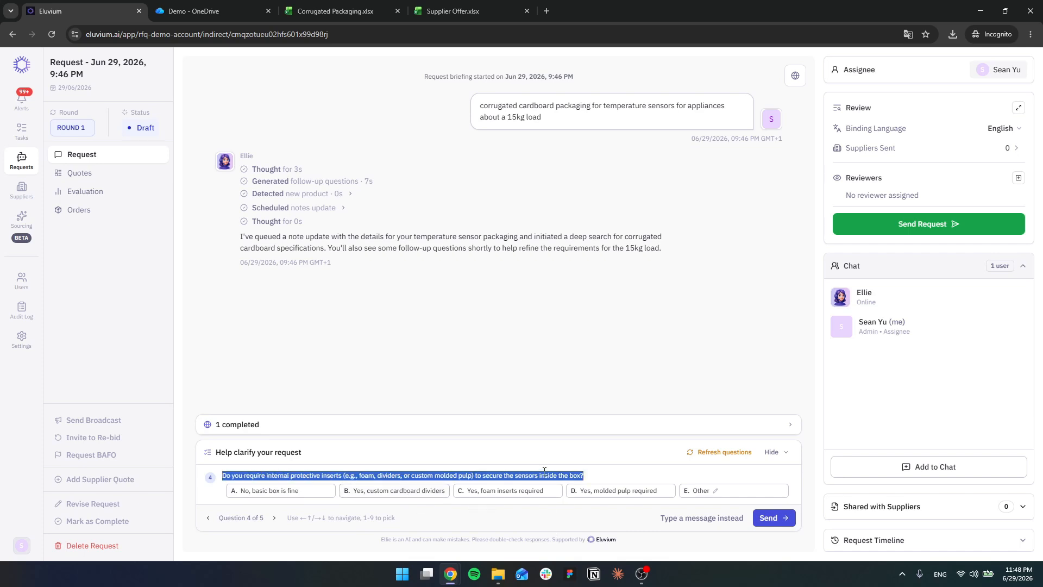
left_click(430, 491)
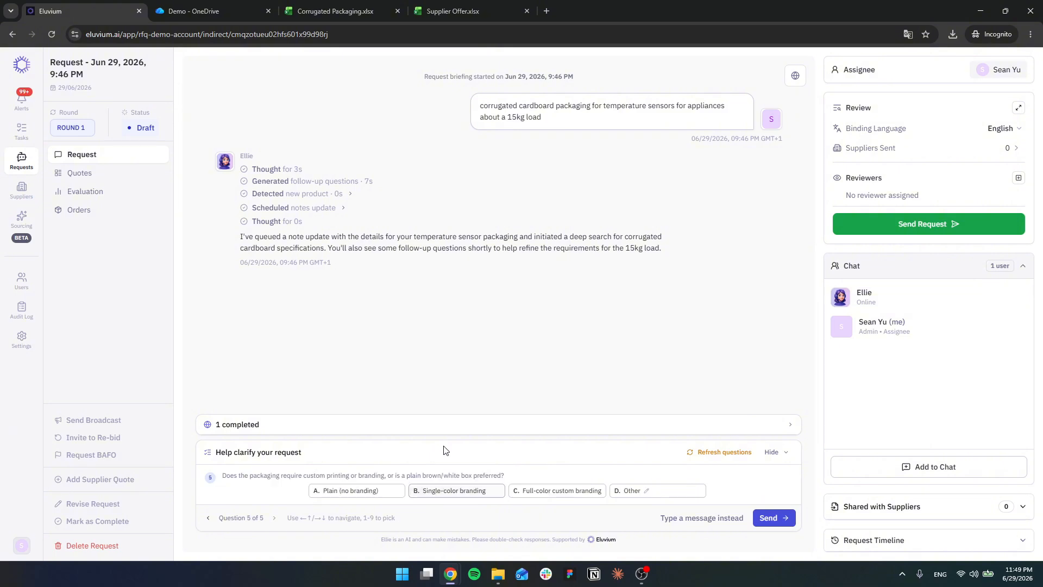
double_click(397, 475)
triple_click(397, 476)
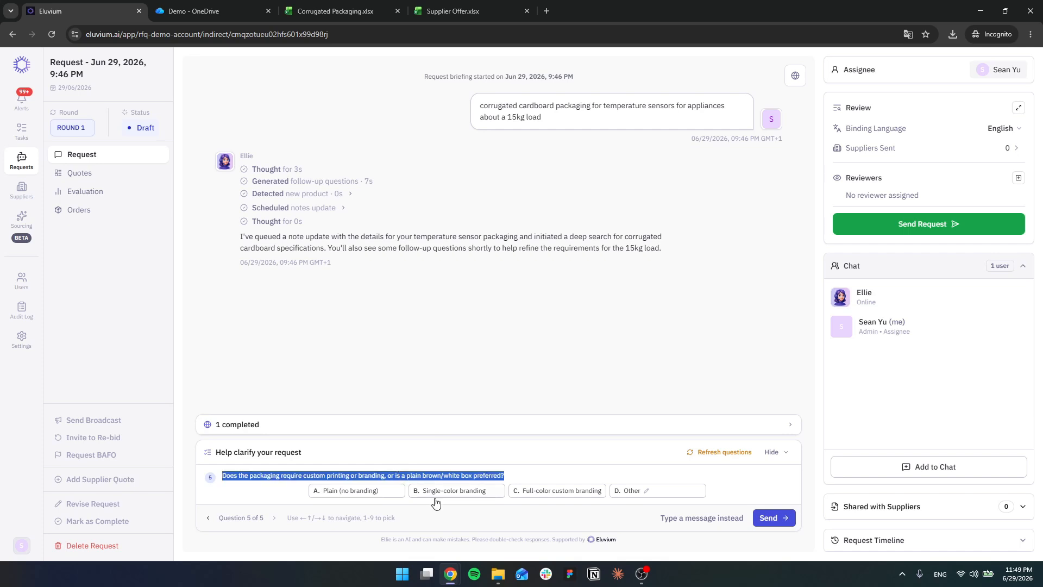
left_click(464, 494)
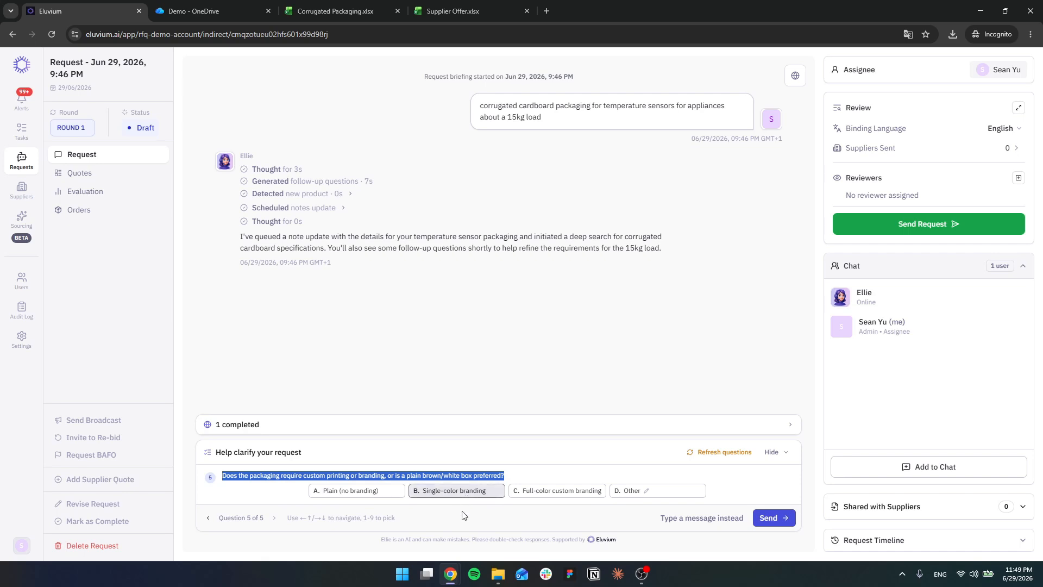
left_click(788, 519)
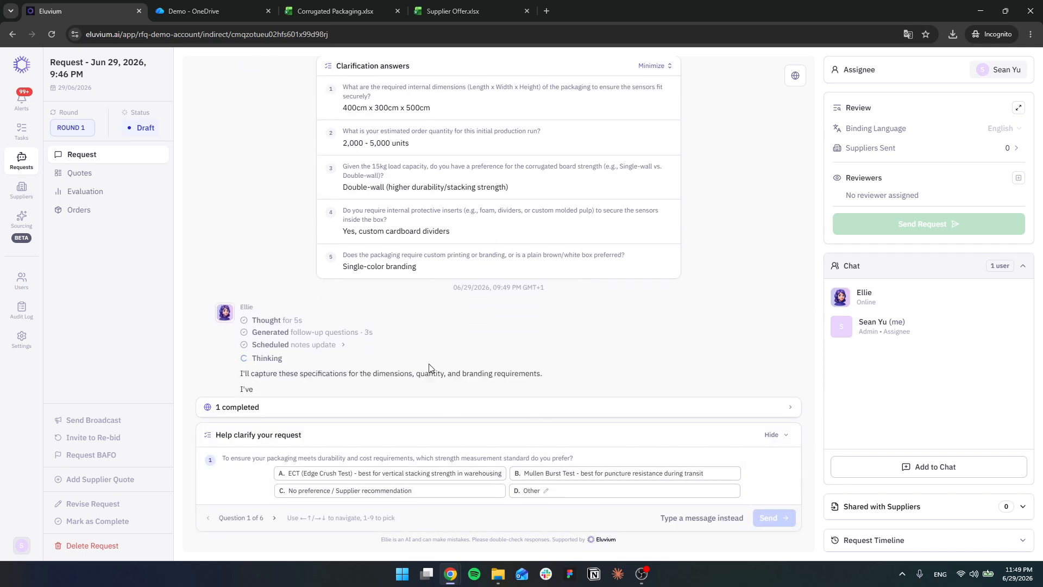
Step: Choose ECT (Edge Crush Test) as the strength measurement standard and BC Flute as the double-wall flute profile
triple_click(353, 458)
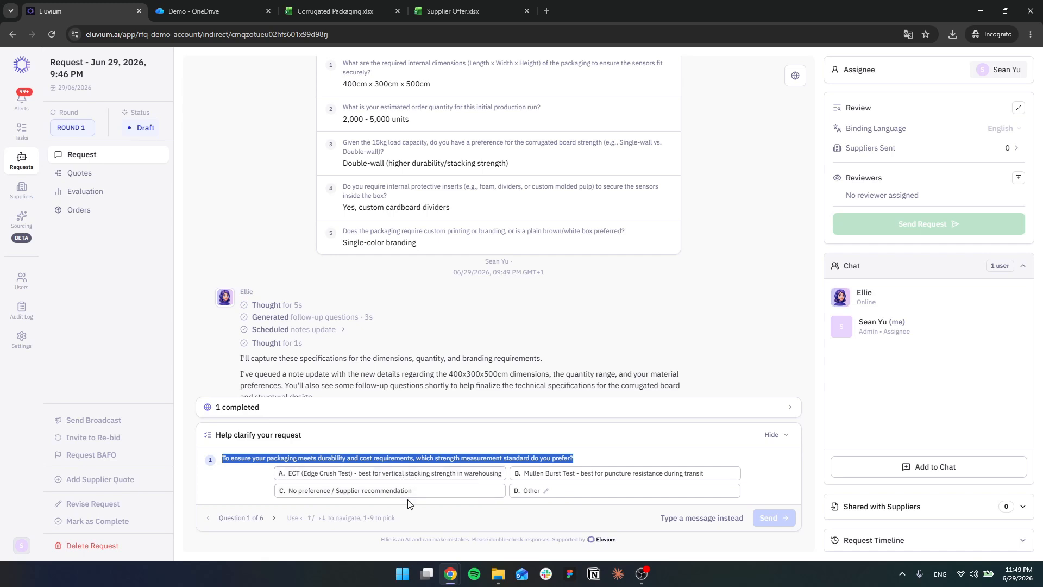
left_click(348, 476)
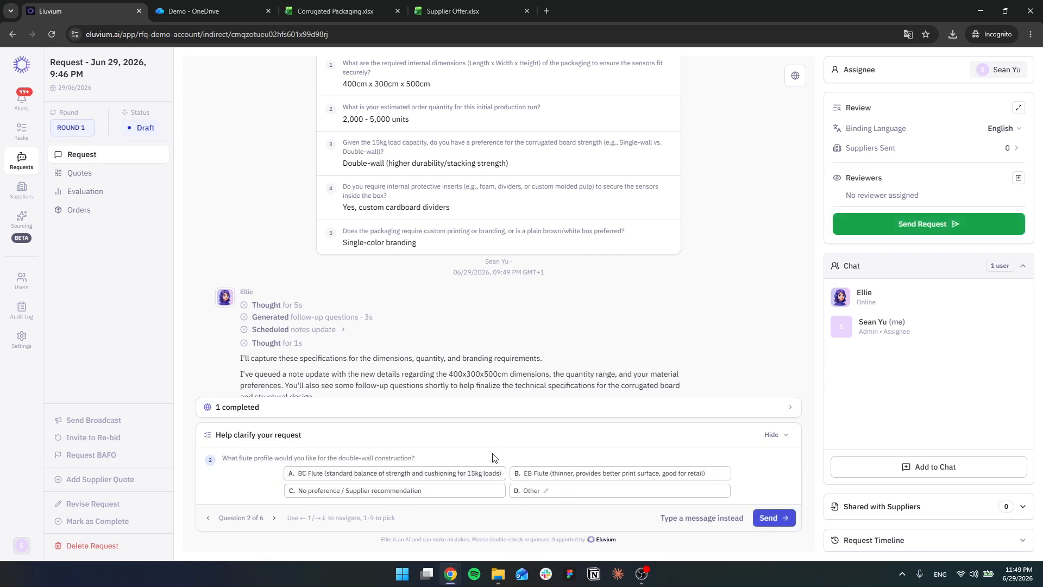
triple_click(333, 458)
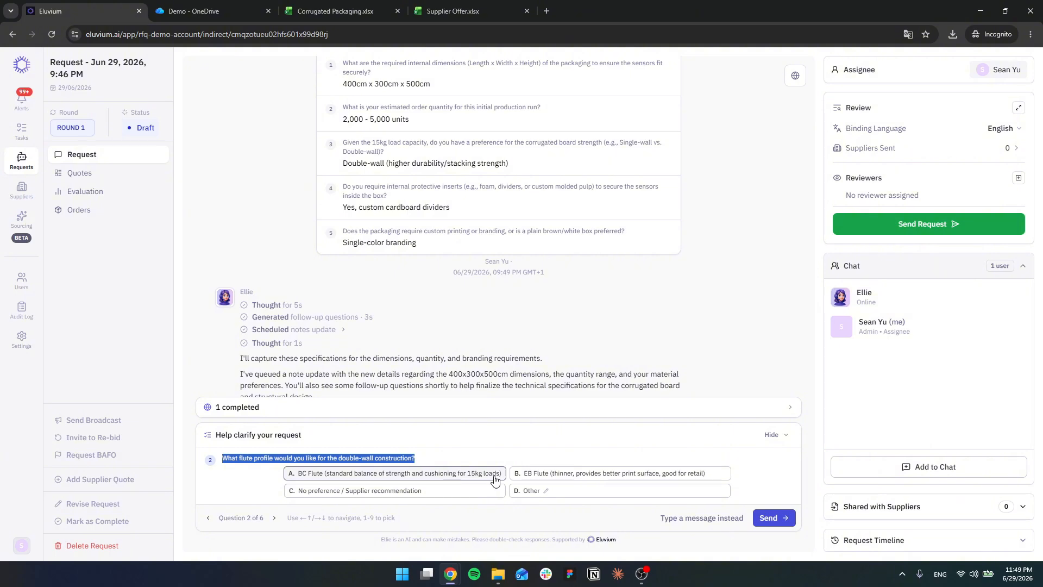
left_click(343, 475)
Step: Choose No preference / Supplier recommendation for the linerboard material and Standard RSC (0201) for the box style
left_click_drag(222, 458, 454, 458)
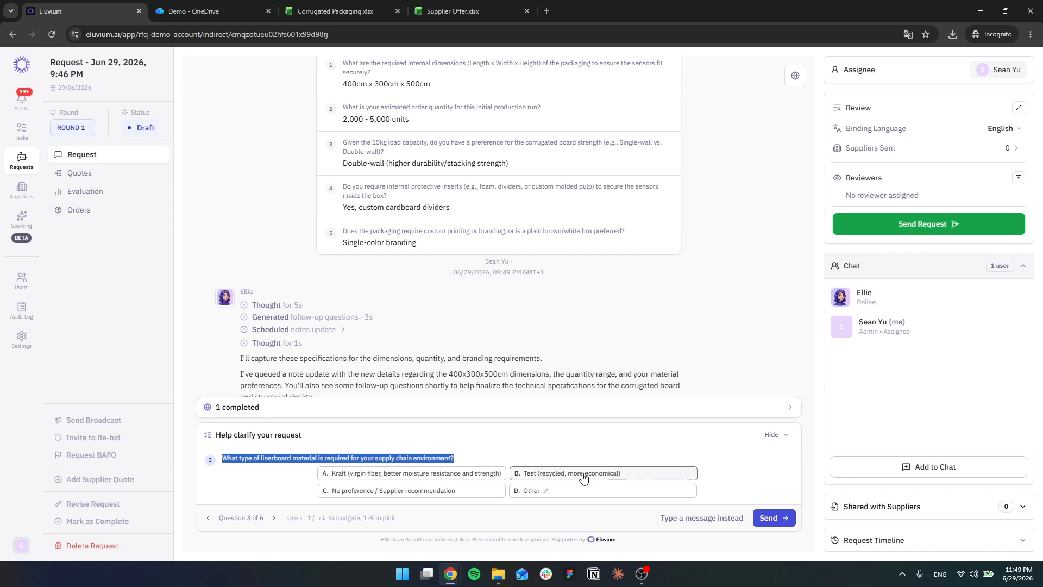
left_click(404, 491)
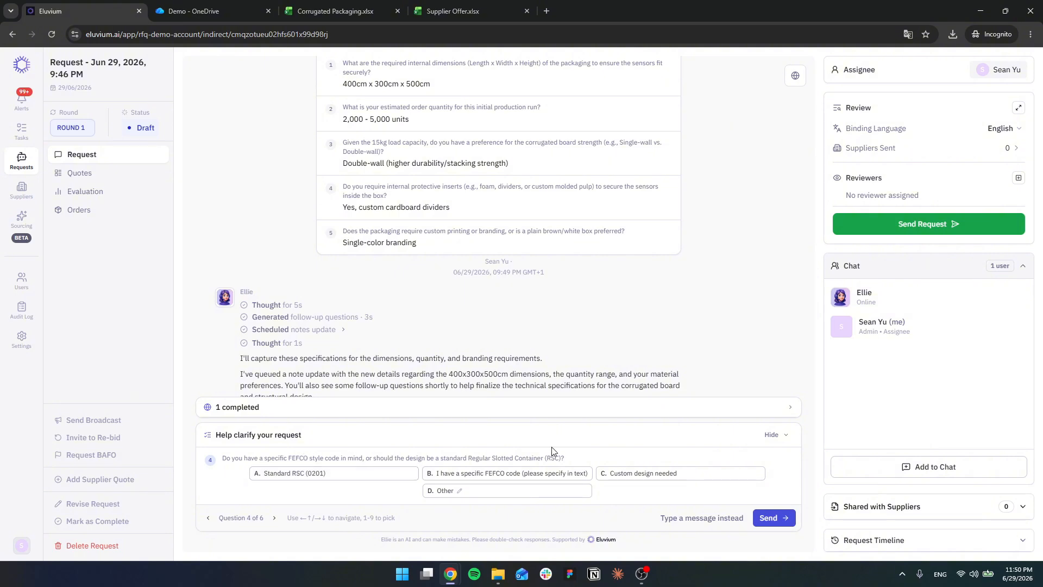
triple_click(436, 458)
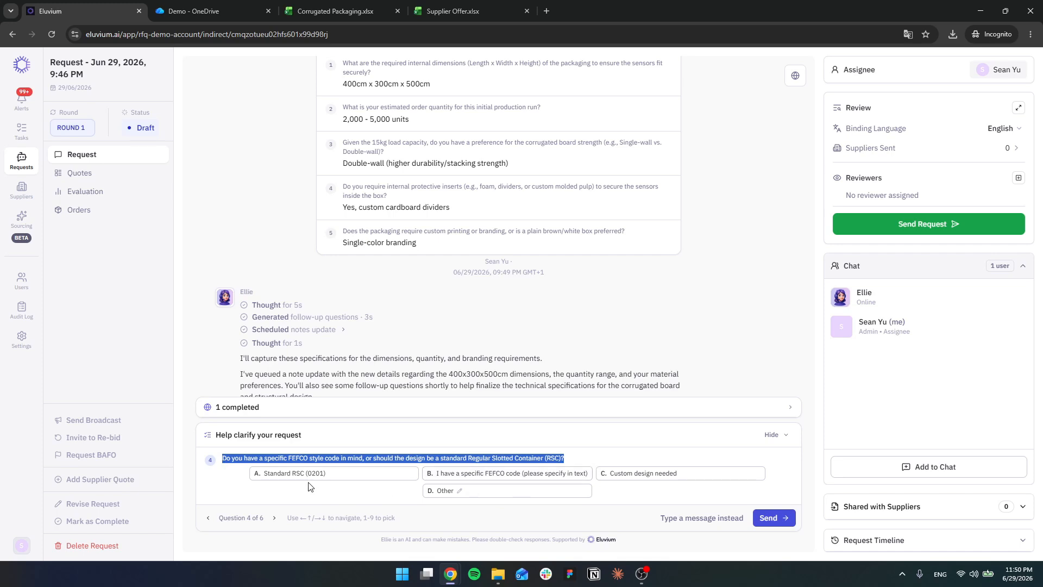
left_click(330, 473)
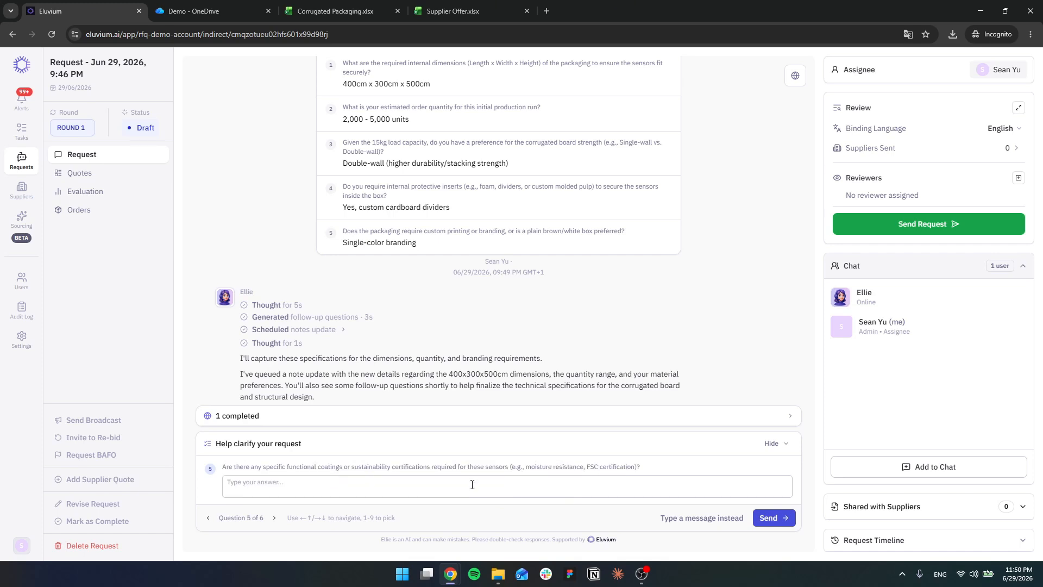
Step: Answer the question on functional coatings and sustainability certifications with "FSC certification"
triple_click(312, 465)
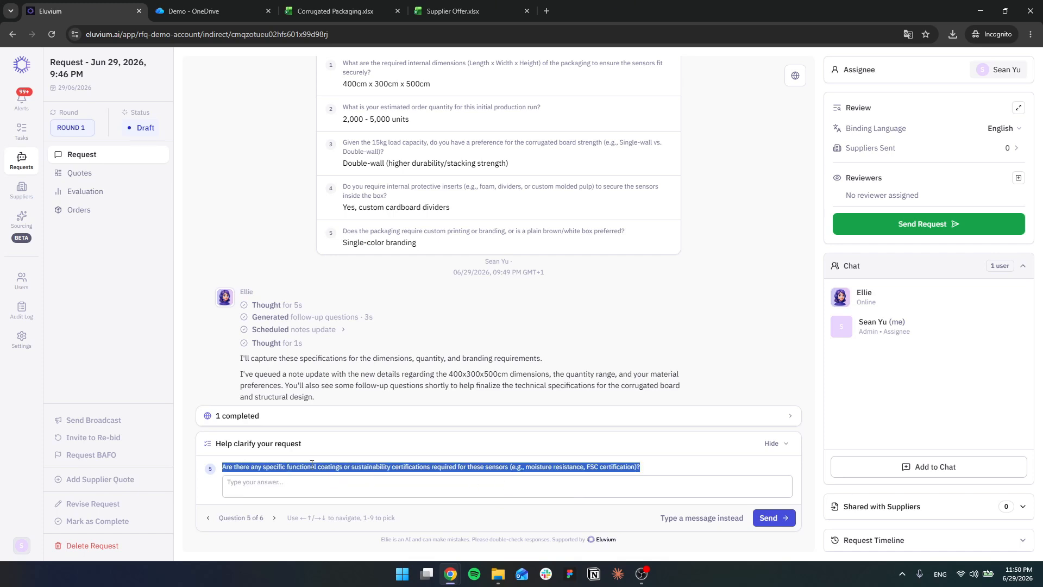
left_click(453, 485)
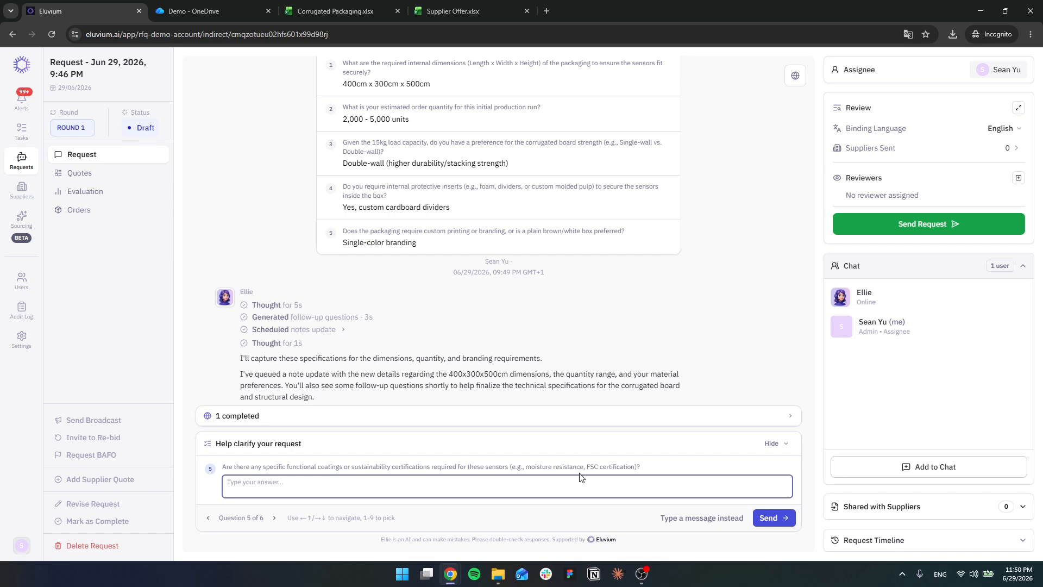
type("FSC cert")
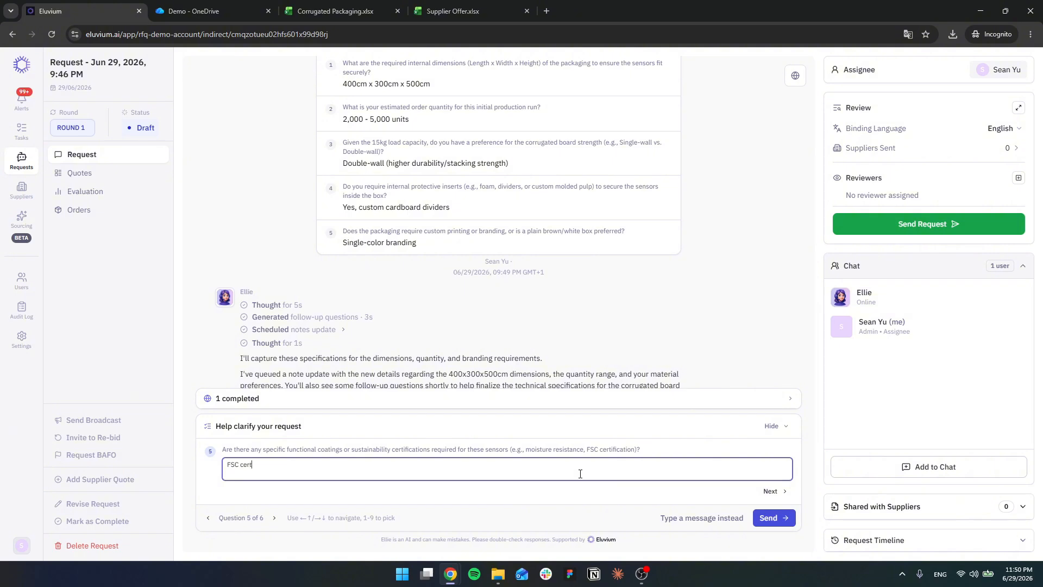
type("ification")
key("Return")
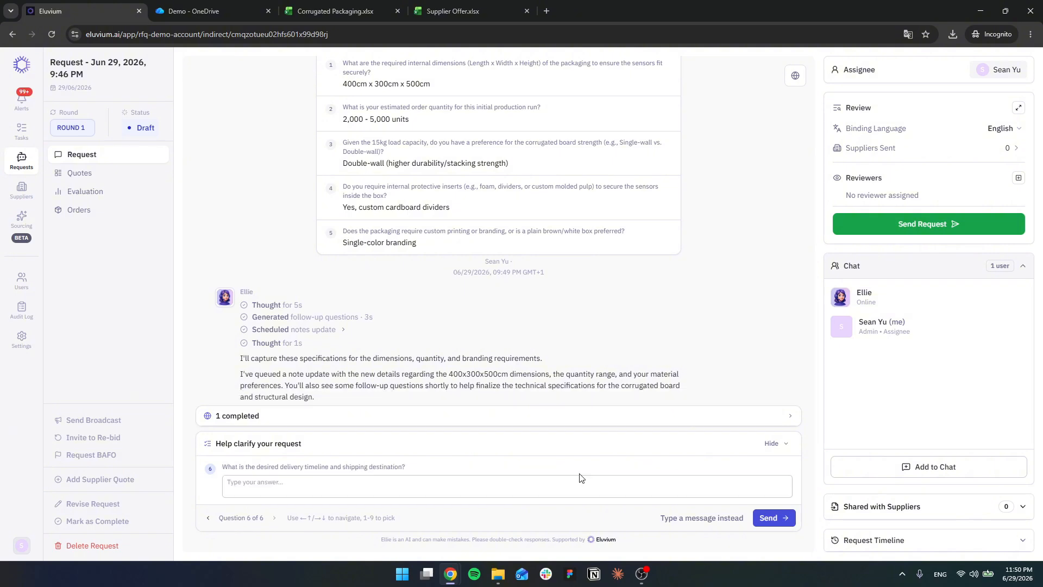
Step: Enter "July 30, Istanbul/Turkey" as the delivery timeline and shipping destination, and send the second round of answers
left_click(410, 486)
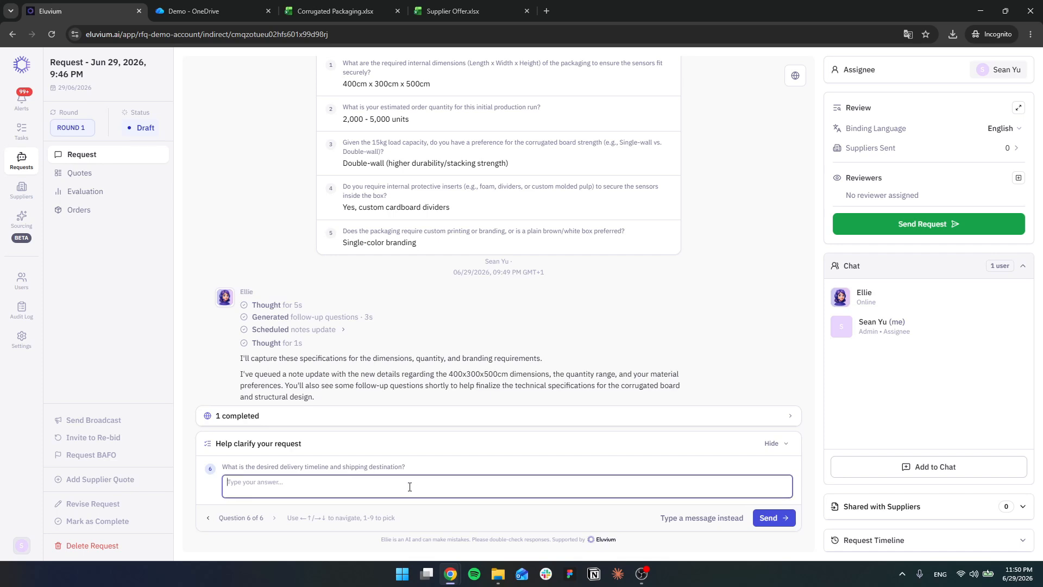
type("July 30, ")
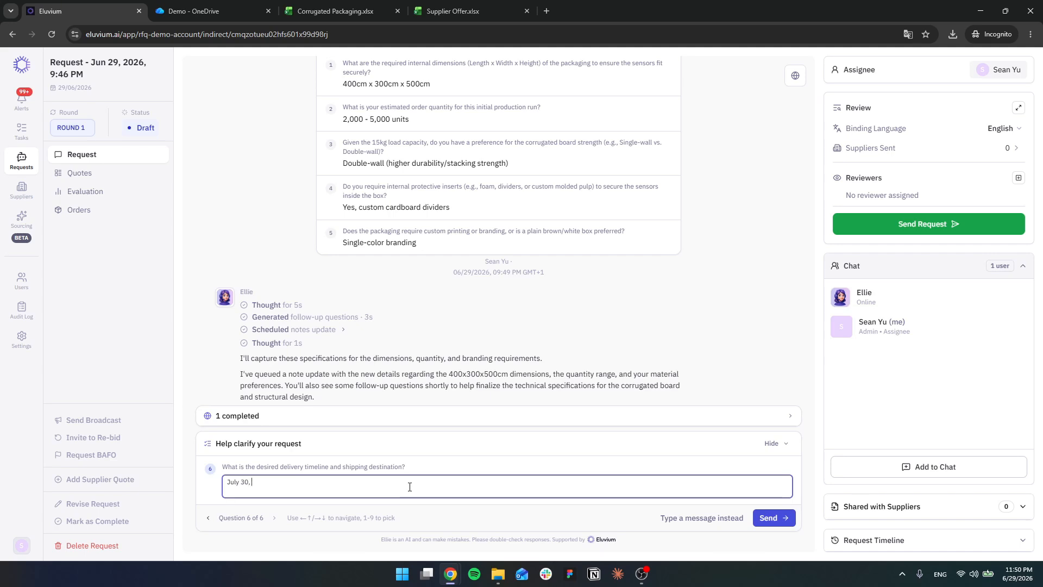
type("Istanbul/Turkey")
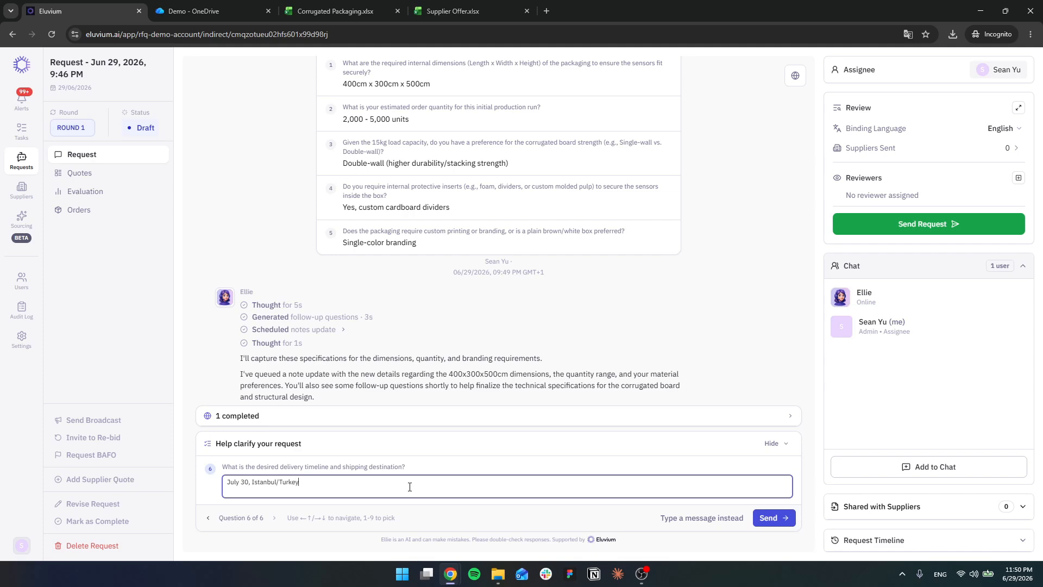
left_click(781, 517)
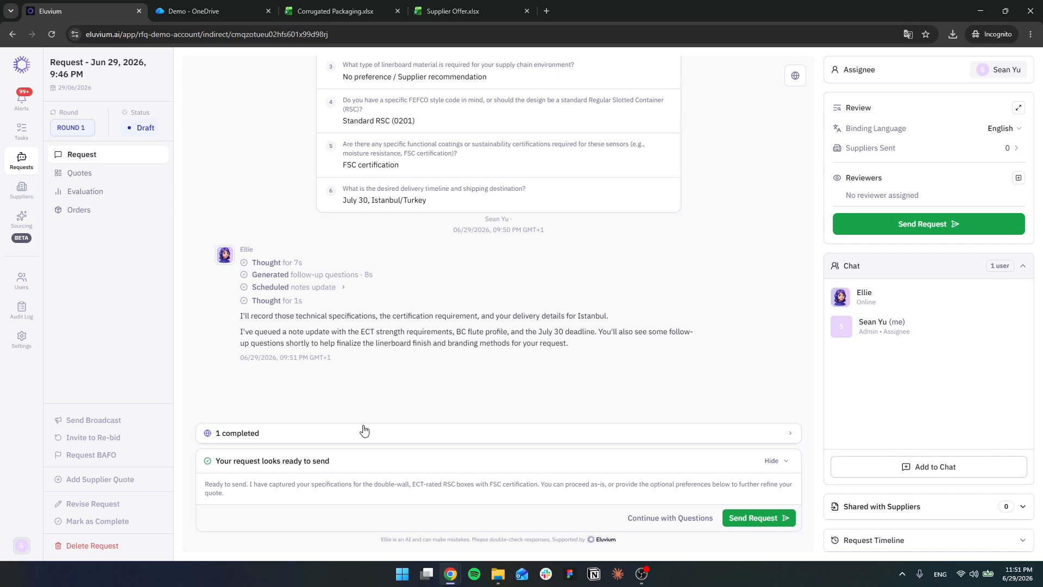
Step: Read the completed research notes on corrugated cardboard packaging, from strength measurement standards to certifications, and collapse them again
left_click(391, 434)
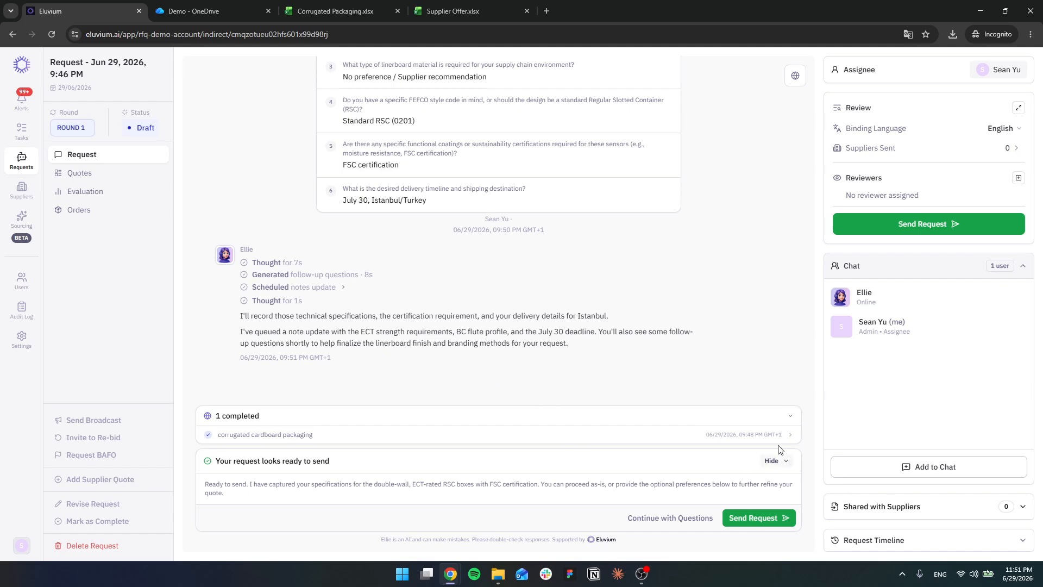
left_click(437, 444)
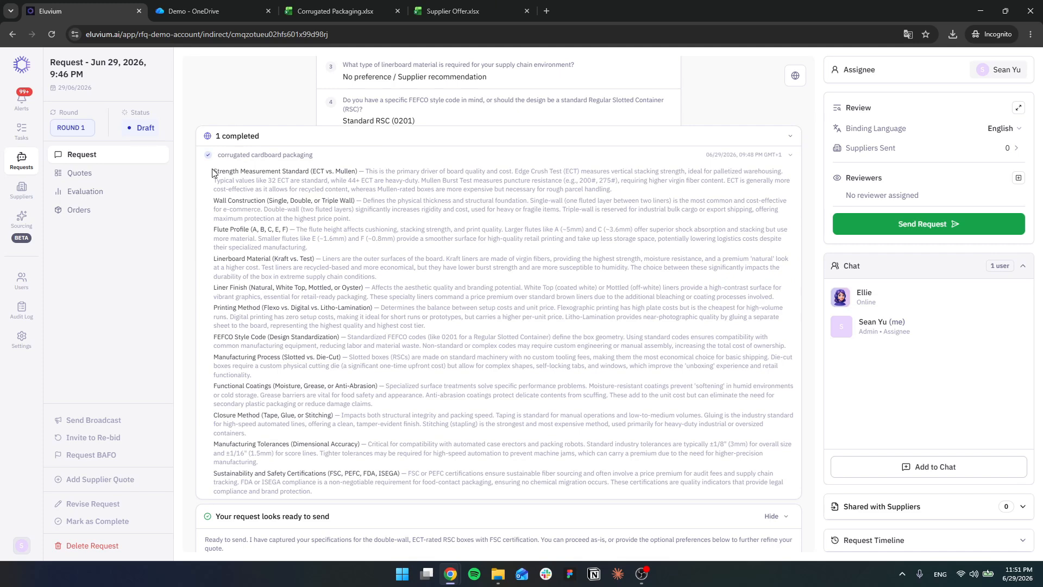
left_click_drag(212, 173, 784, 495)
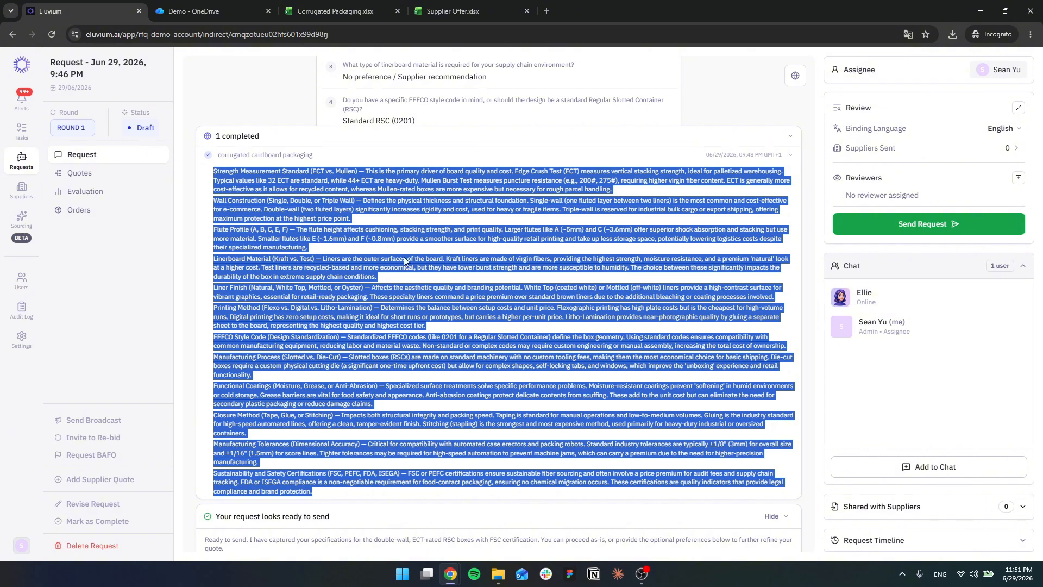
left_click(744, 141)
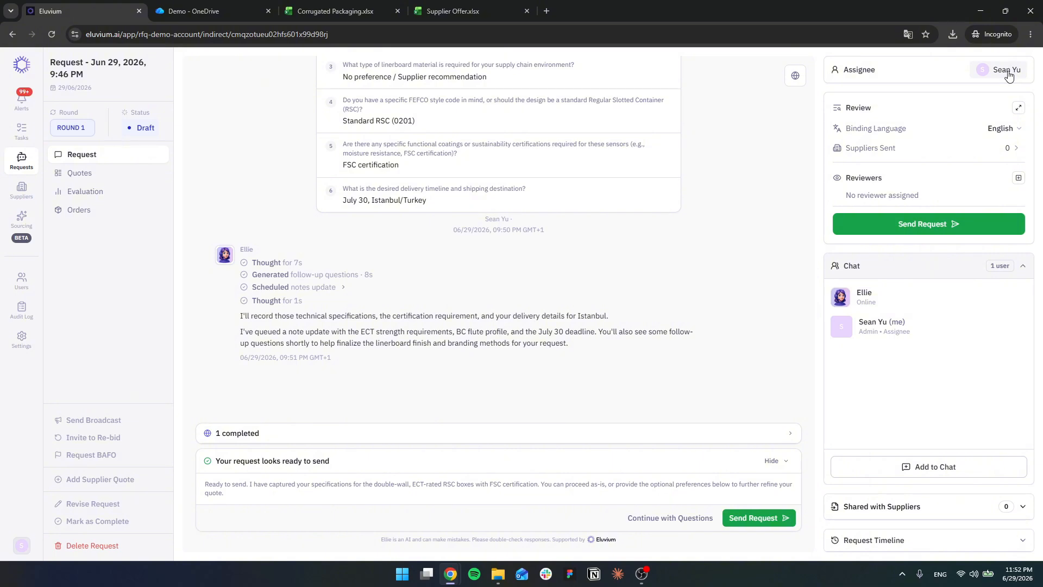
Step: Check who can be assigned or added to the chat, and view the request timeline
left_click(1008, 75)
left_click(934, 355)
left_click(929, 468)
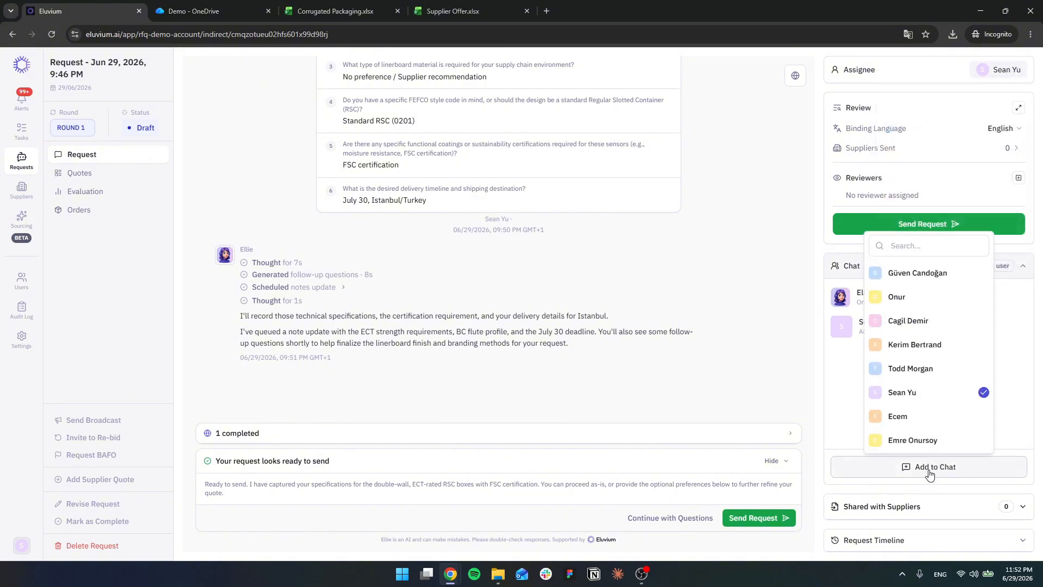
left_click(837, 386)
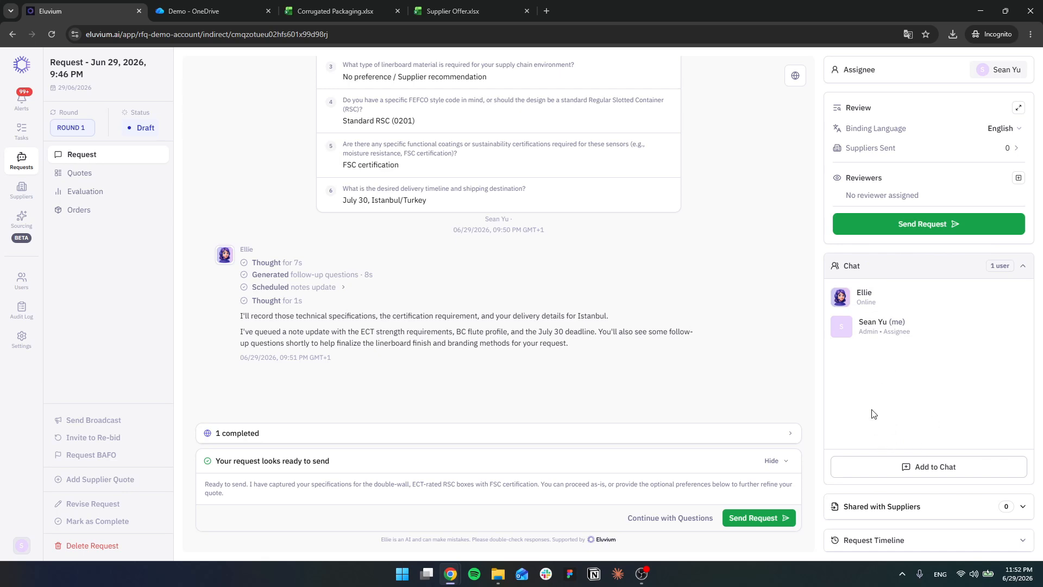
left_click(913, 540)
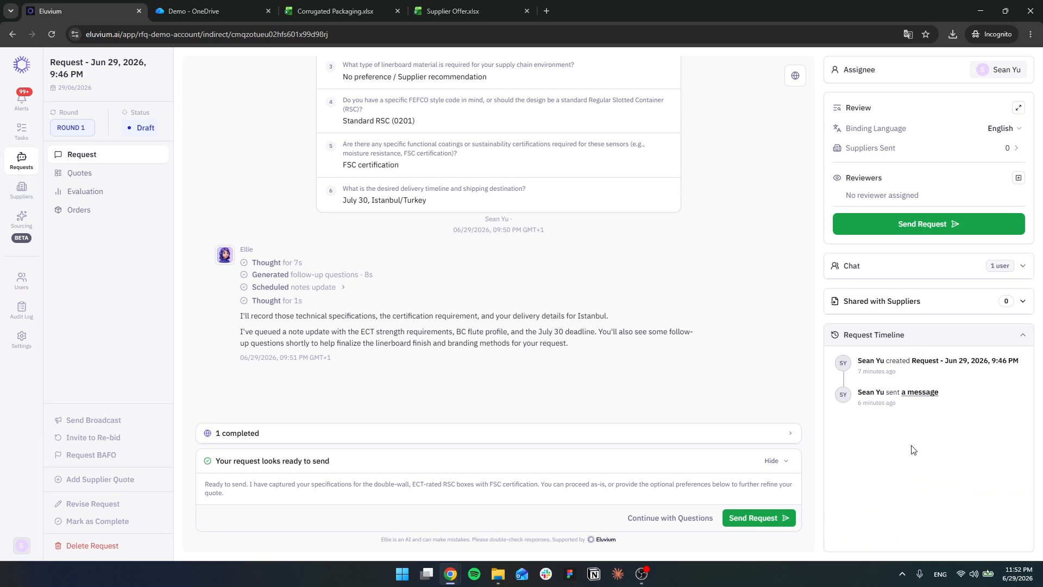
left_click(916, 342)
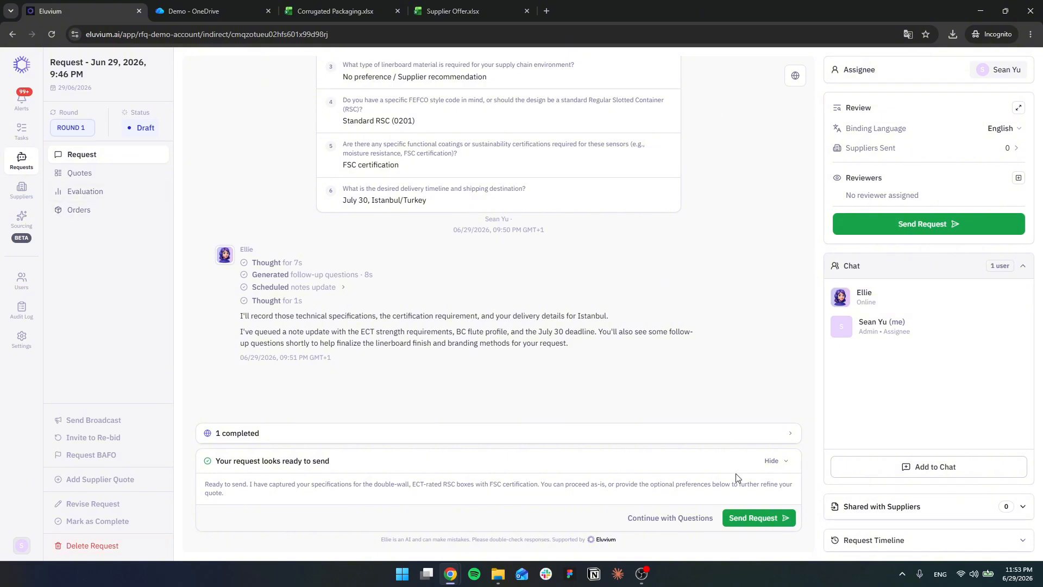
Step: Start sending the request and review its technical requirements, preferences, order-level requirements and overall summary
left_click(758, 518)
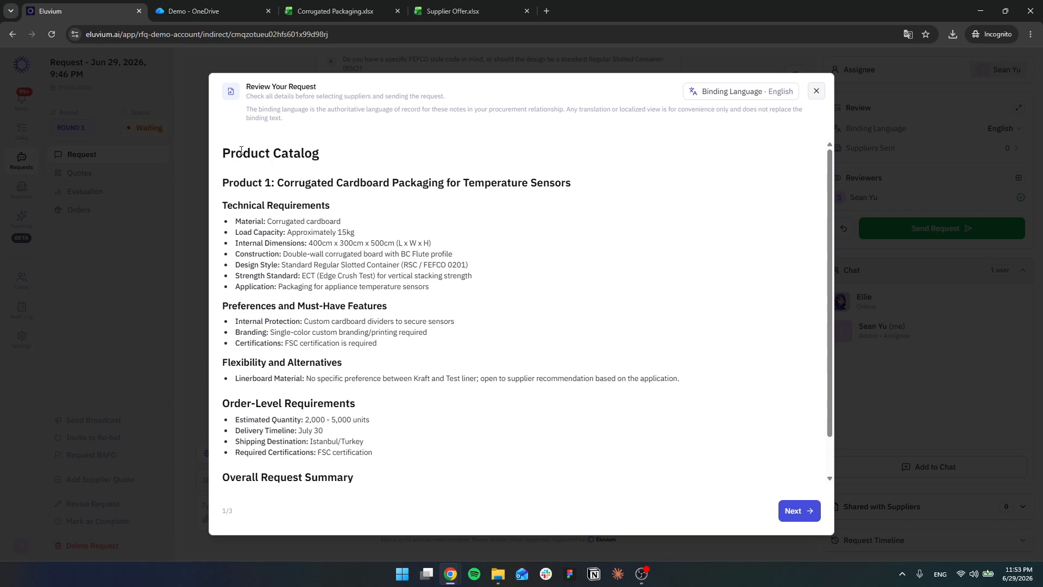
scroll(326, 452, "down", 2)
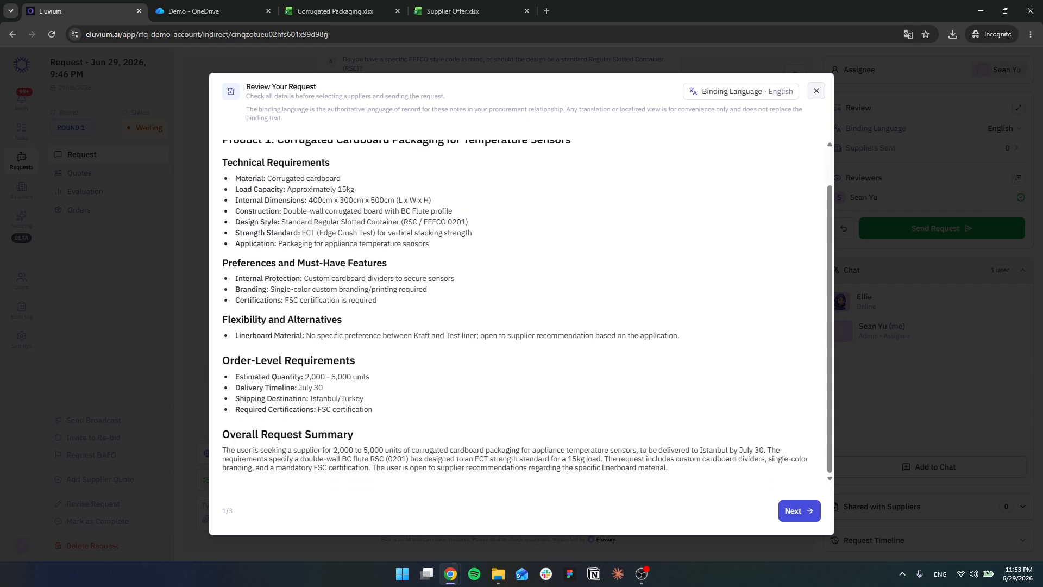
scroll(325, 448, "up", 2)
left_click_drag(236, 219, 396, 245)
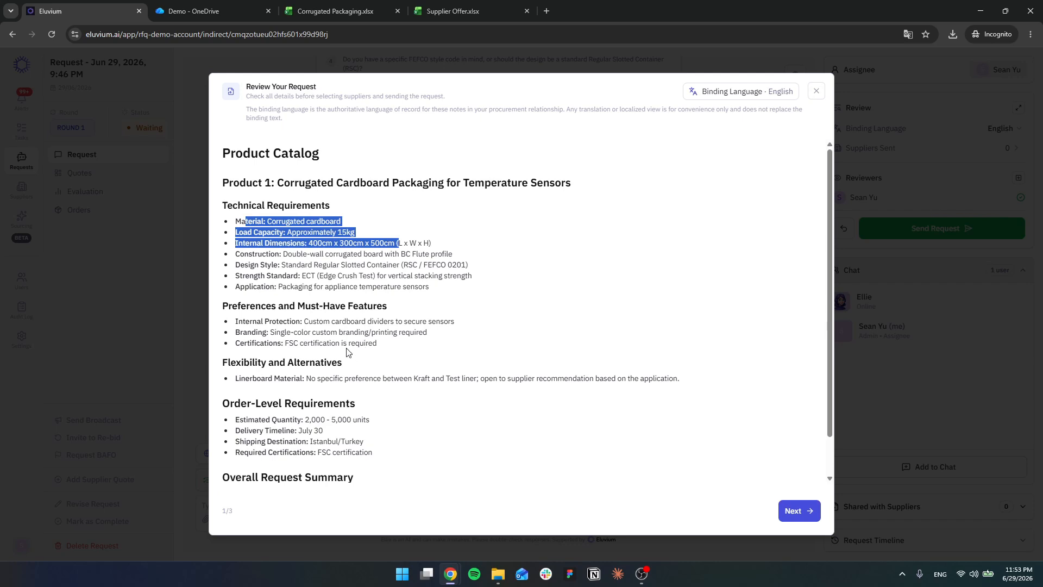
left_click_drag(298, 306, 426, 322)
left_click_drag(266, 403, 381, 407)
scroll(369, 439, "down", 1)
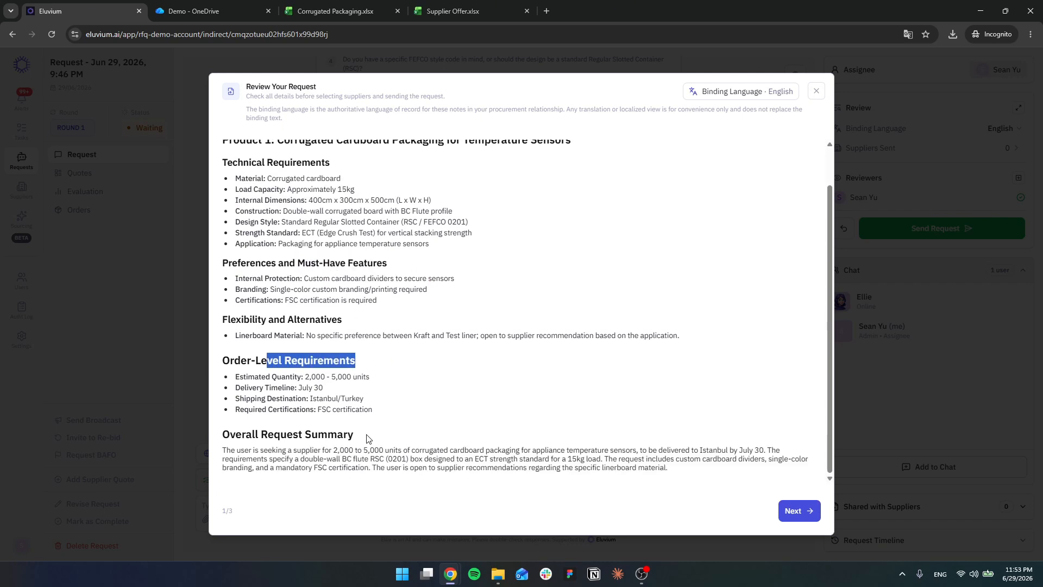
left_click_drag(255, 377, 378, 373)
left_click_drag(278, 387, 418, 399)
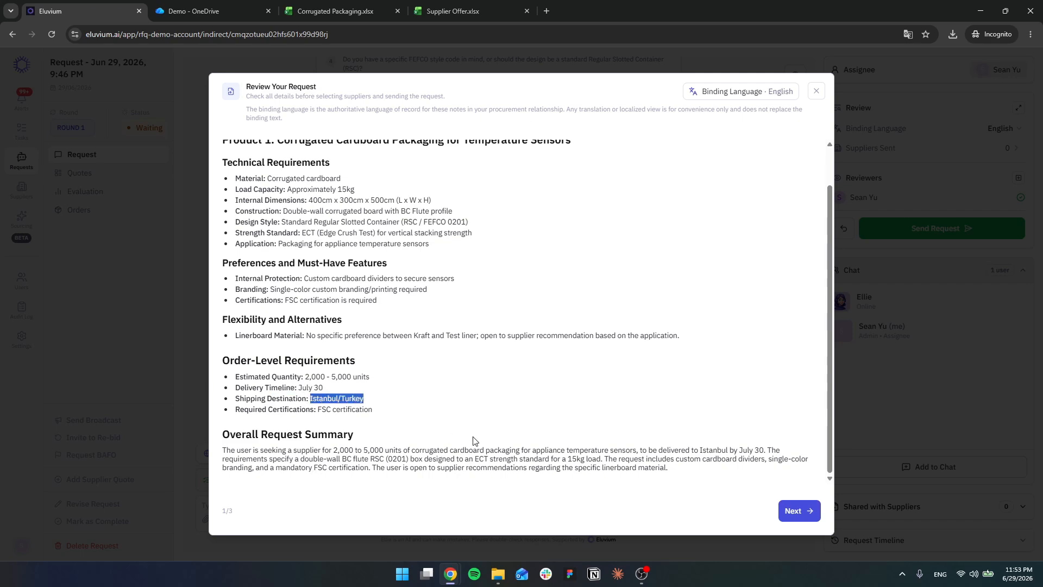
scroll(489, 417, "up", 1)
Step: Look through the available binding languages for the request notes without changing the language
left_click(767, 91)
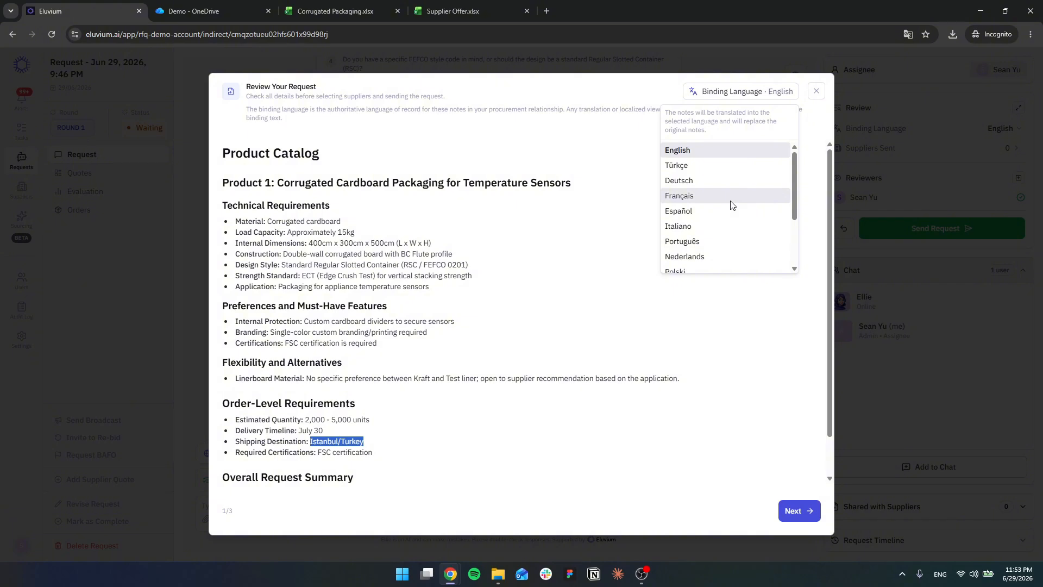
scroll(731, 206, "down", 3)
scroll(723, 234, "up", 4)
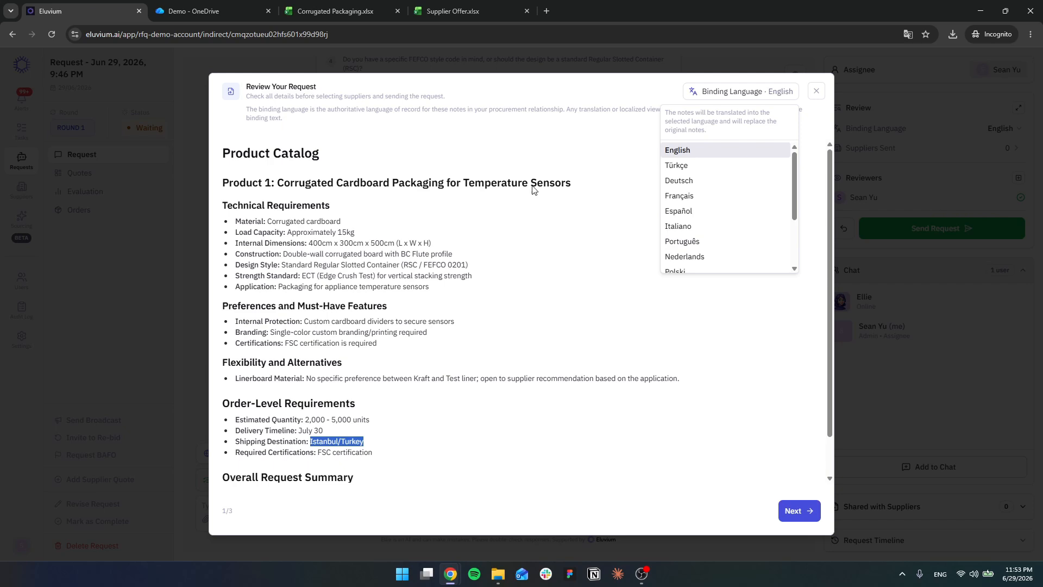
scroll(730, 212, "down", 1)
scroll(729, 212, "down", 1)
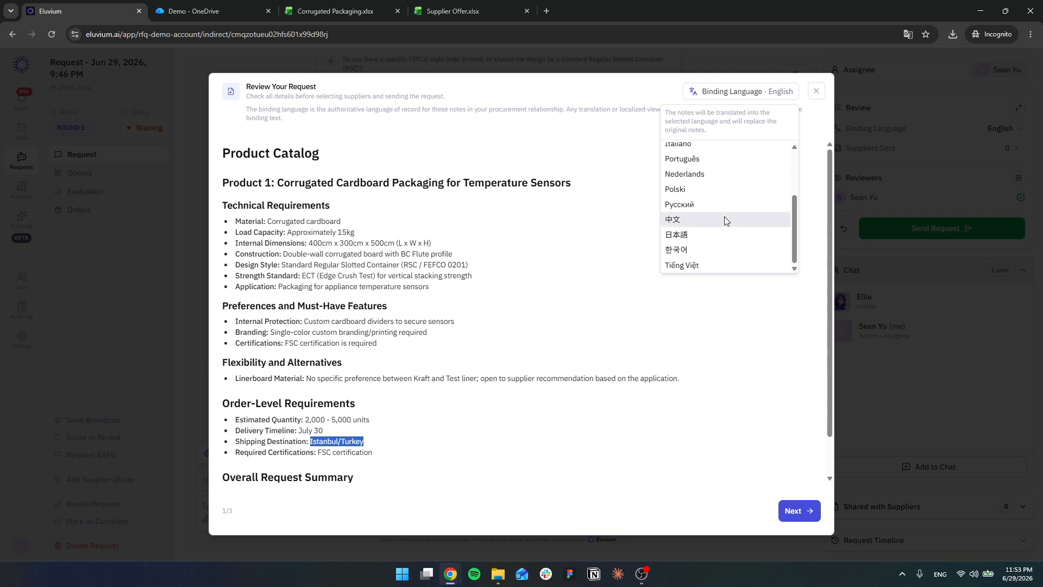
scroll(717, 201, "up", 3)
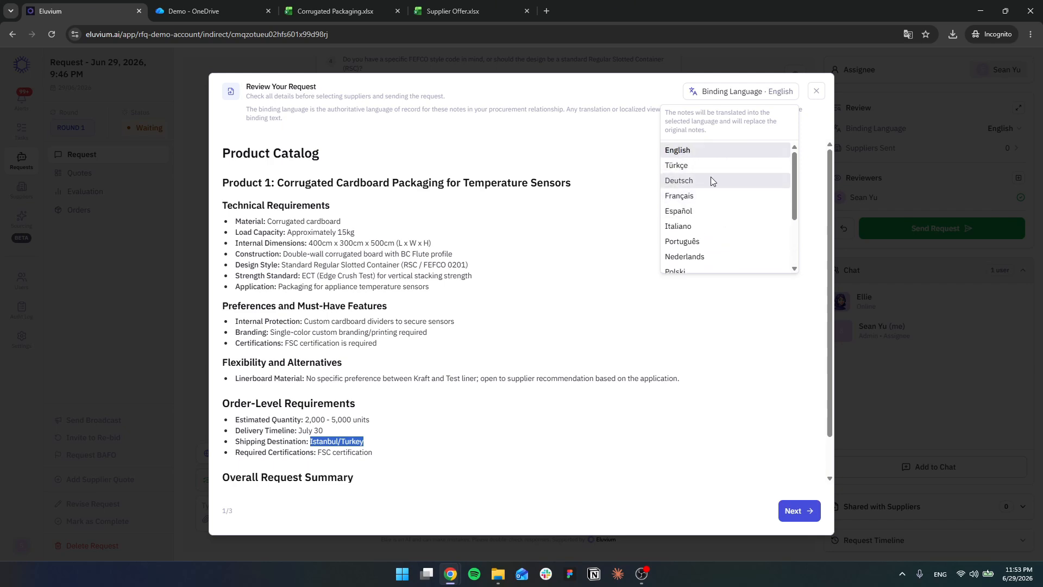
scroll(709, 229, "down", 2)
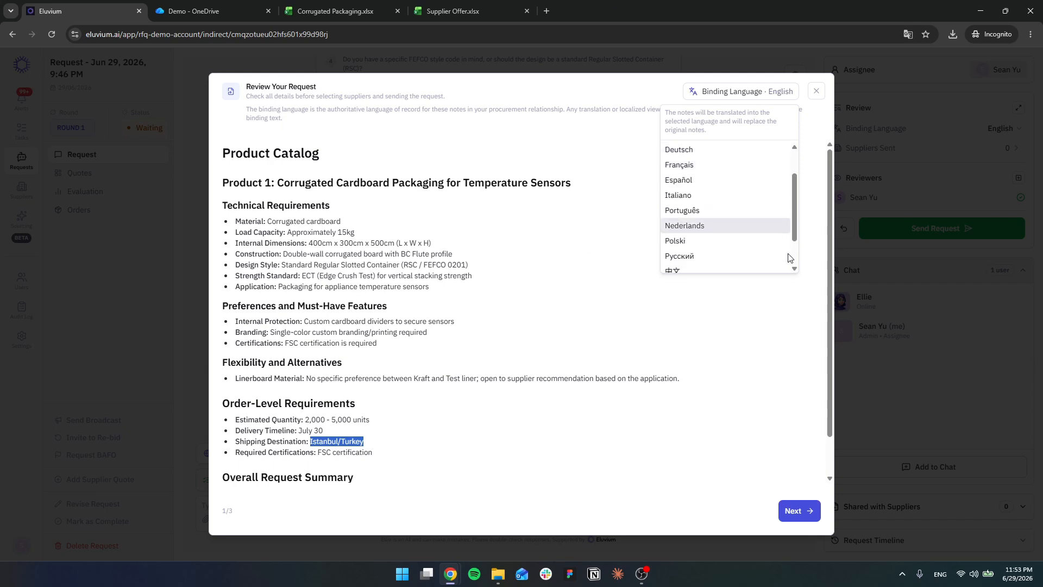
scroll(709, 230, "up", 2)
left_click(599, 172)
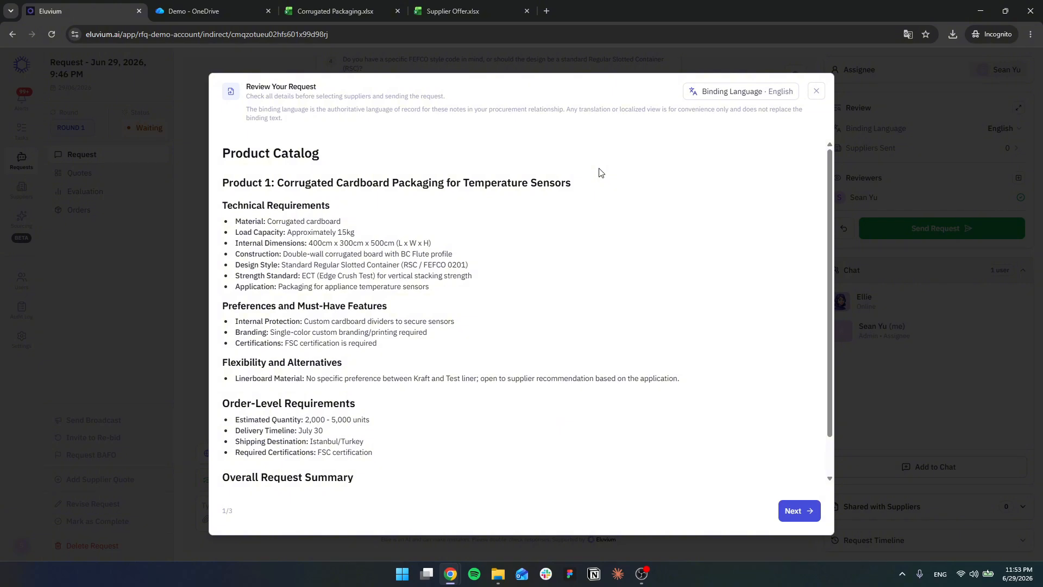
Step: Accept the reviewed request and its supplier-ready notes, and proceed to supplier selection
scroll(722, 416, "down", 1)
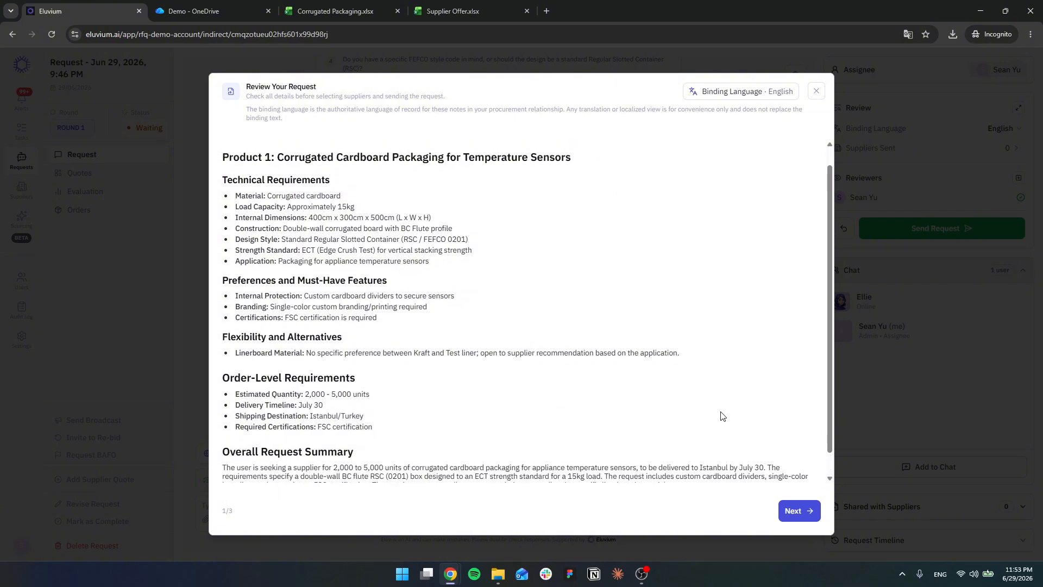
scroll(722, 415, "up", 2)
left_click(799, 511)
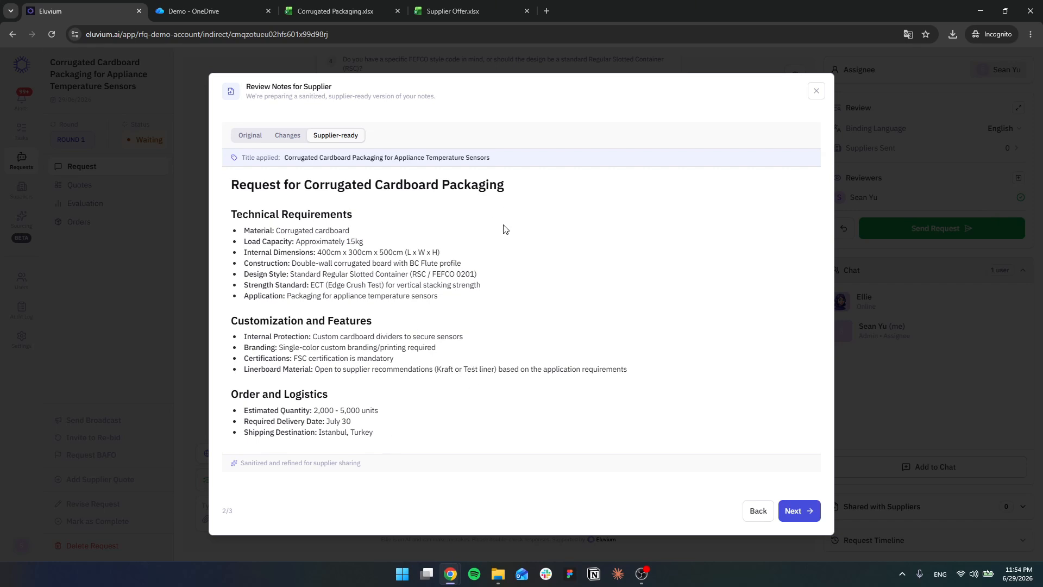
left_click(802, 510)
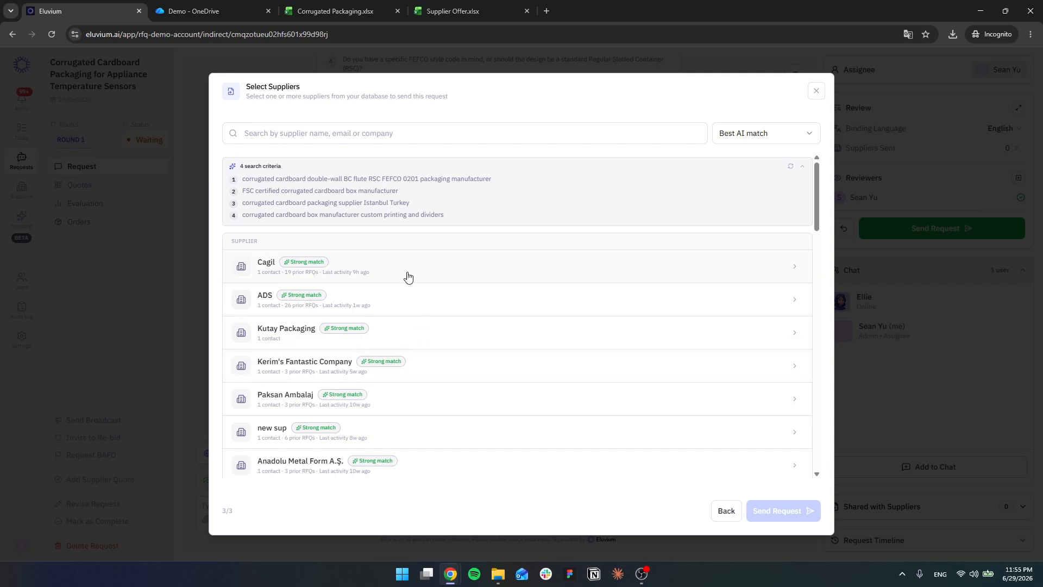
Step: Expand the first two suppliers in the match list and view their matched capabilities
left_click(446, 277)
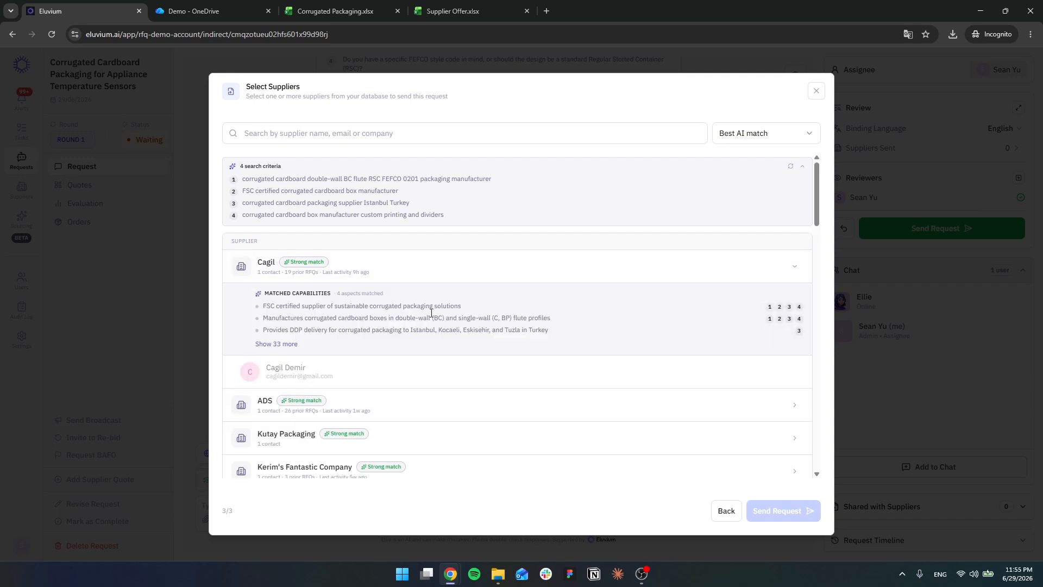
left_click(441, 417)
scroll(440, 417, "down", 2)
scroll(440, 413, "up", 1)
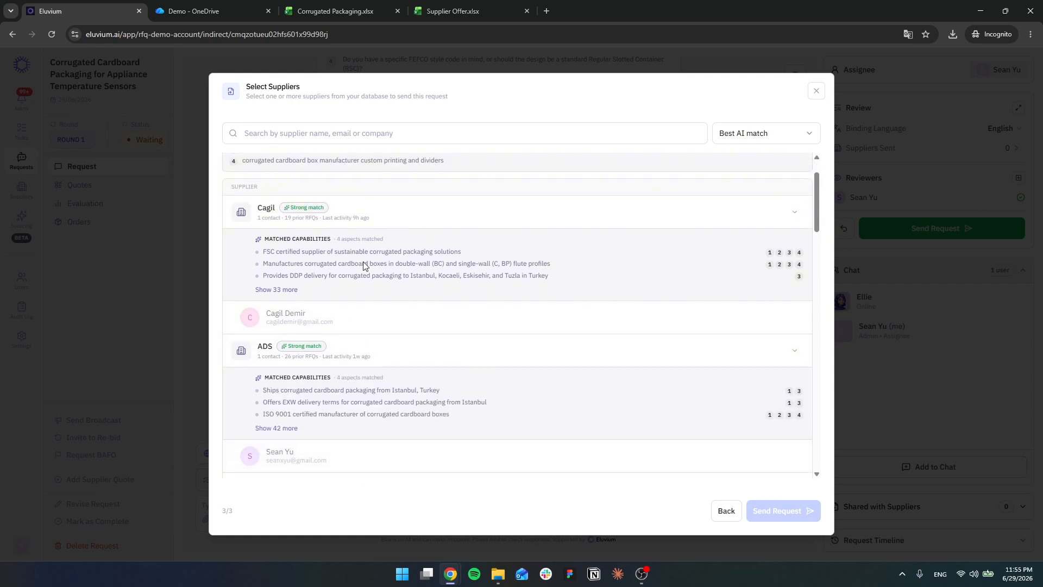
scroll(414, 275, "up", 1)
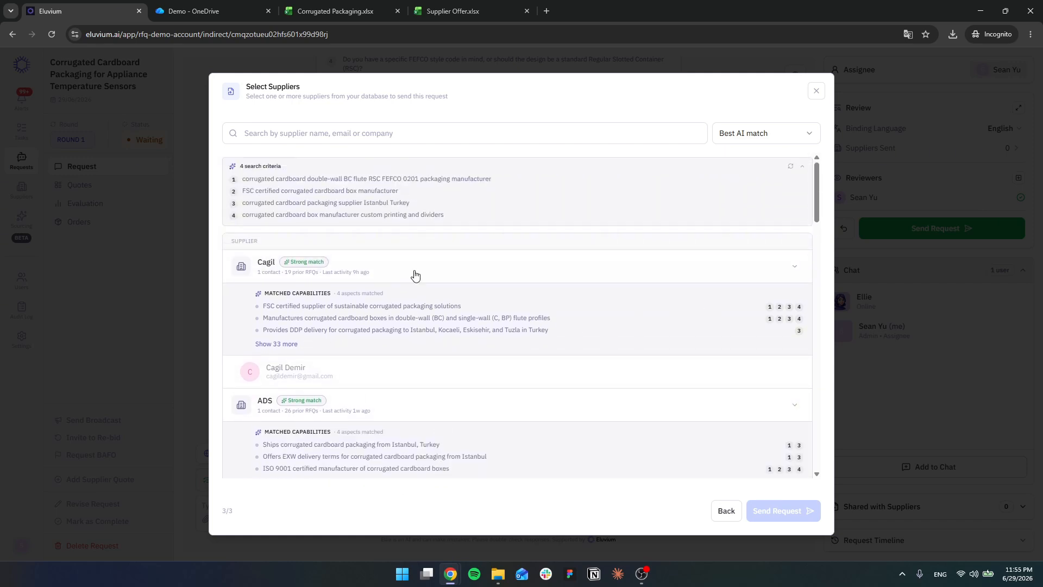
Step: Read the search criteria used for matching suppliers to the packaging request
left_click_drag(242, 179, 473, 219)
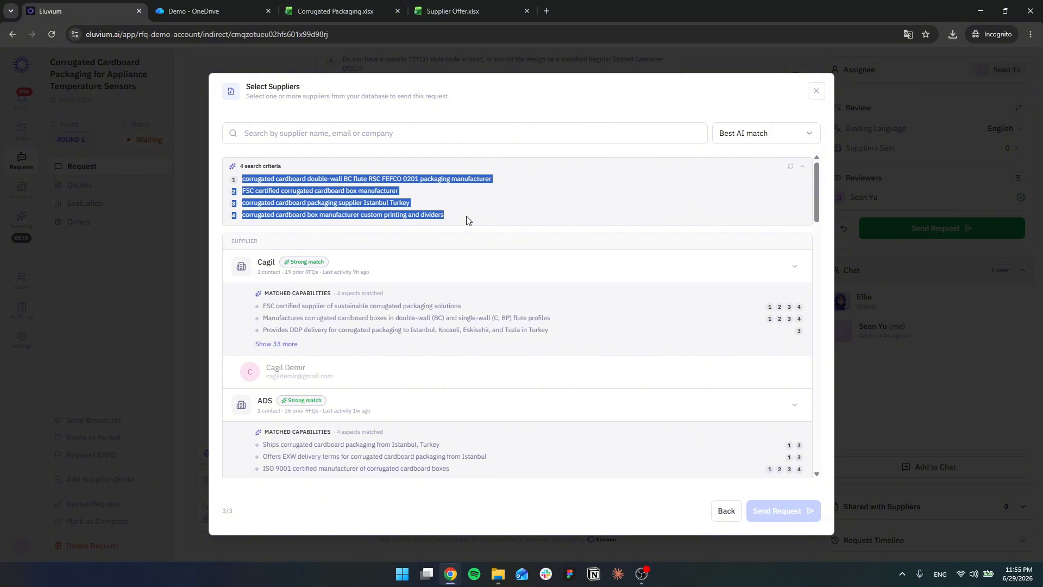
triple_click(318, 192)
triple_click(293, 203)
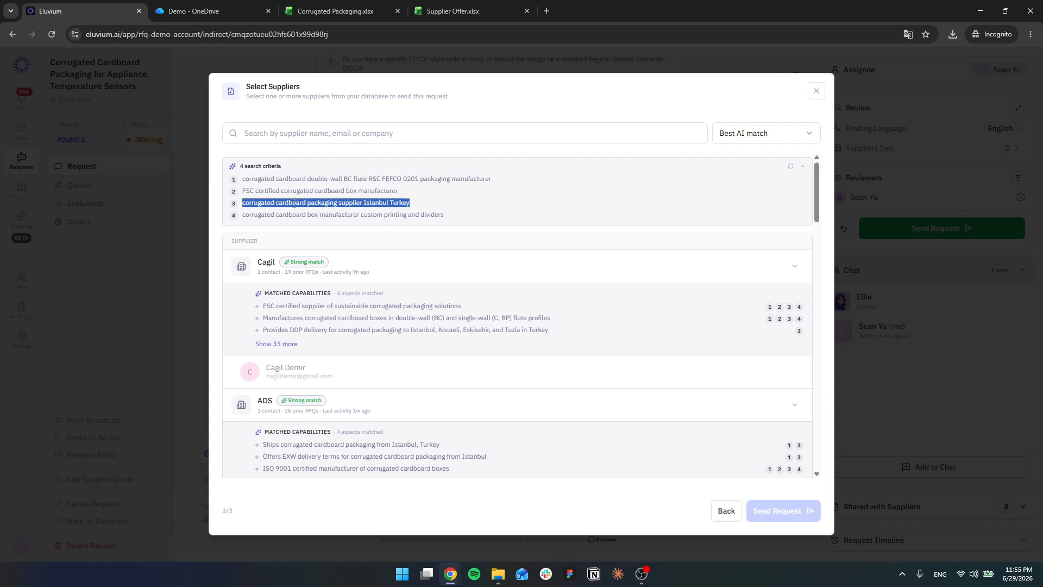
triple_click(339, 215)
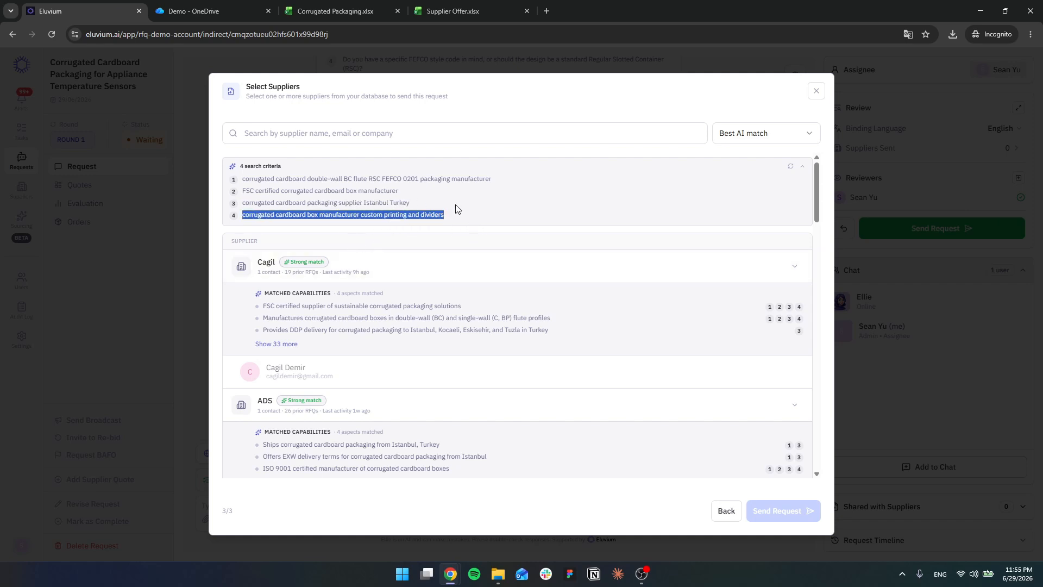
left_click_drag(456, 214, 239, 178)
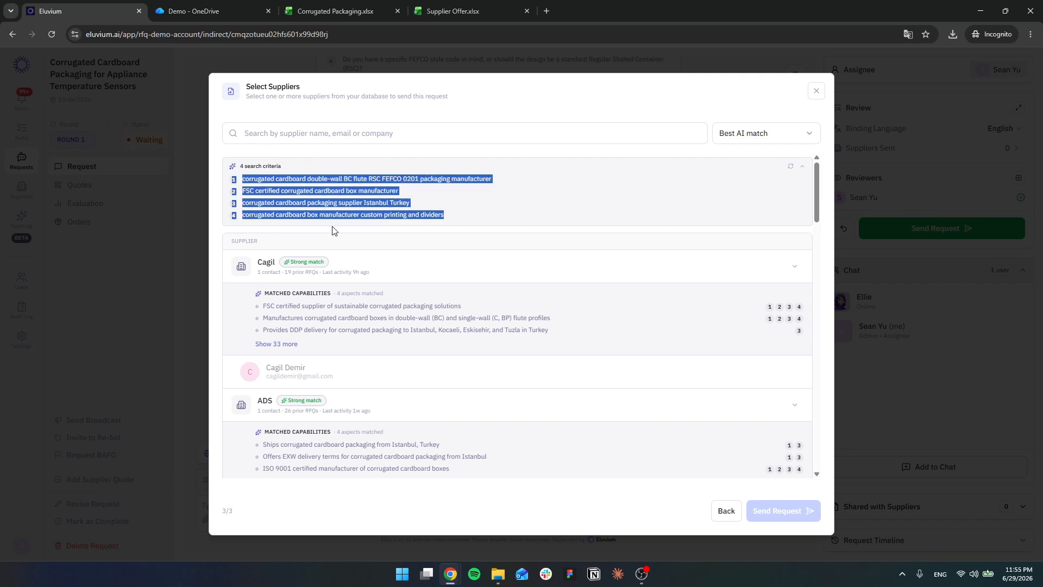
Step: Collapse the first two suppliers' details and look through the ranked list of strong and partial matches
left_click(500, 275)
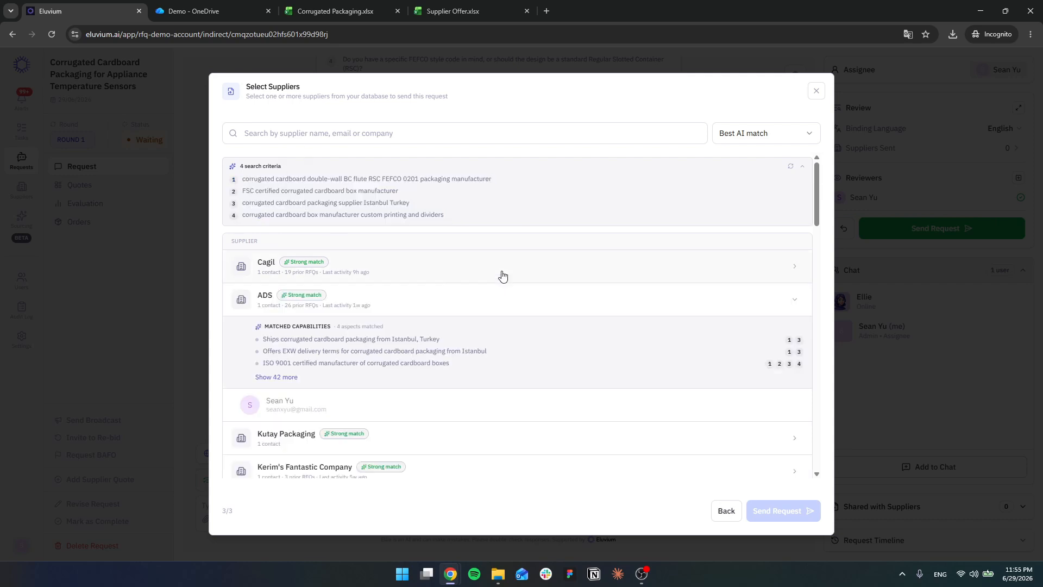
left_click(463, 303)
scroll(451, 384, "down", 3)
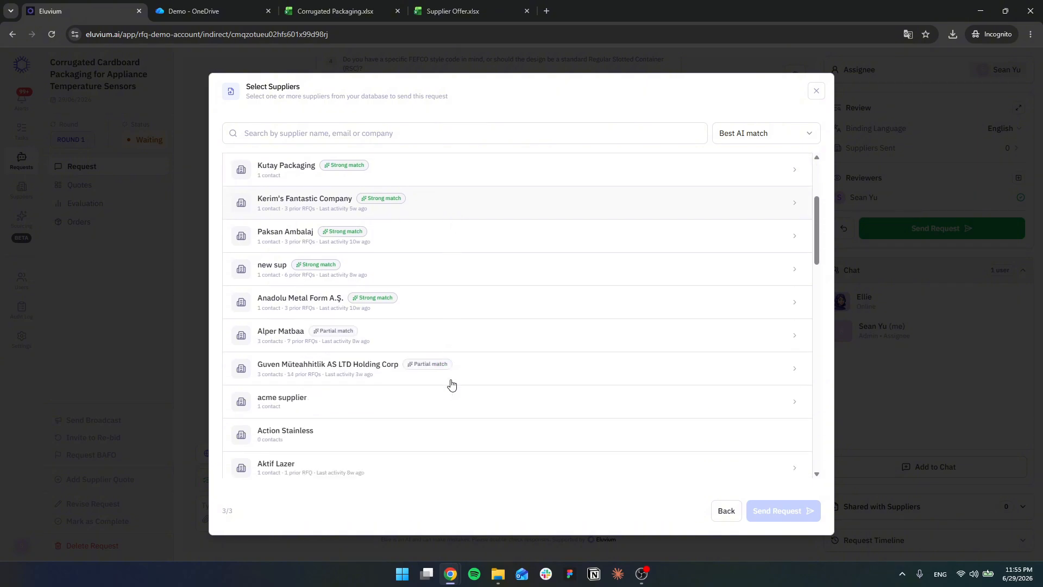
scroll(452, 370, "up", 3)
Step: Show the full list of matched capabilities for the top-ranked supplier and read through it
left_click(463, 270)
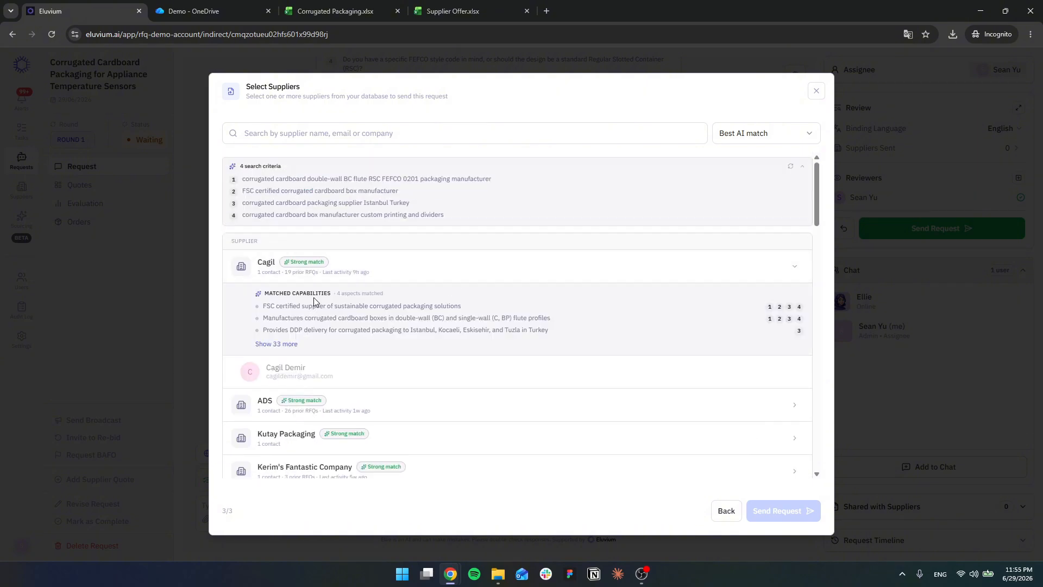
mouse_move(264, 306)
left_mouse_down()
mouse_move(516, 345)
mouse_move(561, 340)
mouse_move(266, 296)
mouse_move(270, 305)
left_mouse_up()
left_click(546, 337)
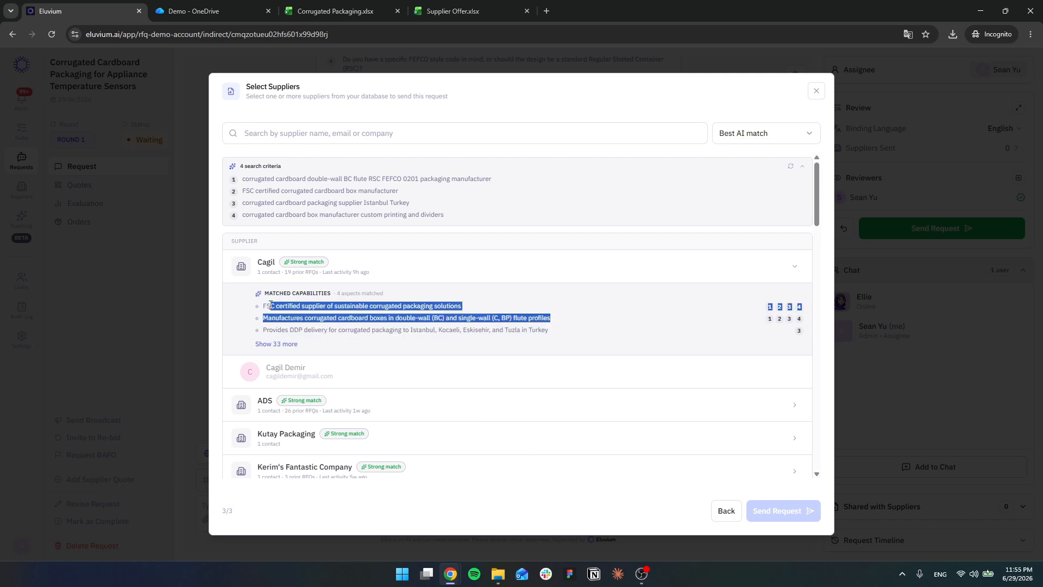
left_click(277, 343)
scroll(376, 320, "down", 1)
left_click_drag(263, 287, 563, 443)
scroll(563, 444, "down", 3)
scroll(507, 398, "down", 5)
scroll(521, 402, "up", 3)
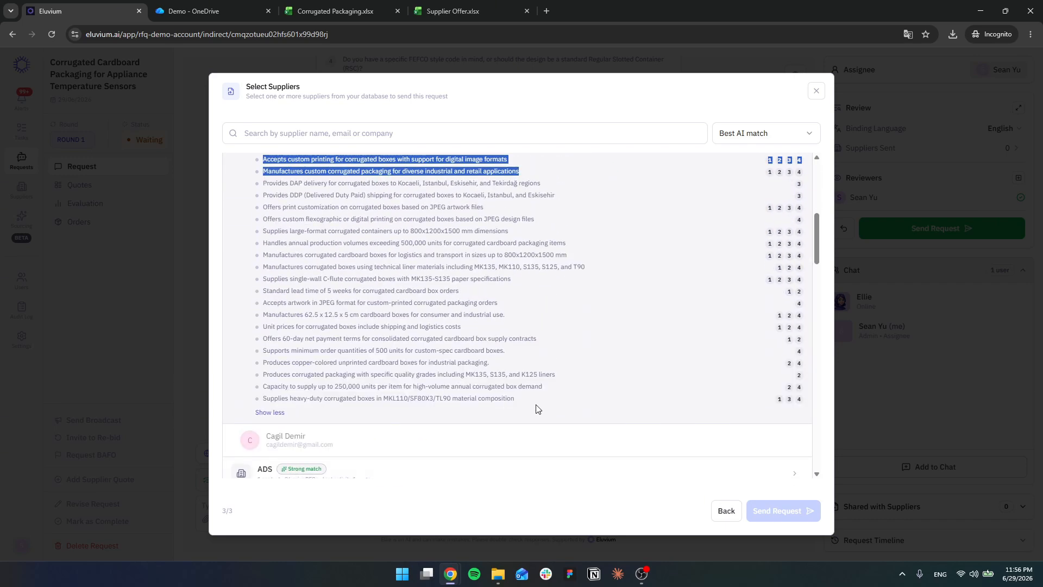
left_click_drag(547, 400, 342, 252)
scroll(342, 252, "up", 5)
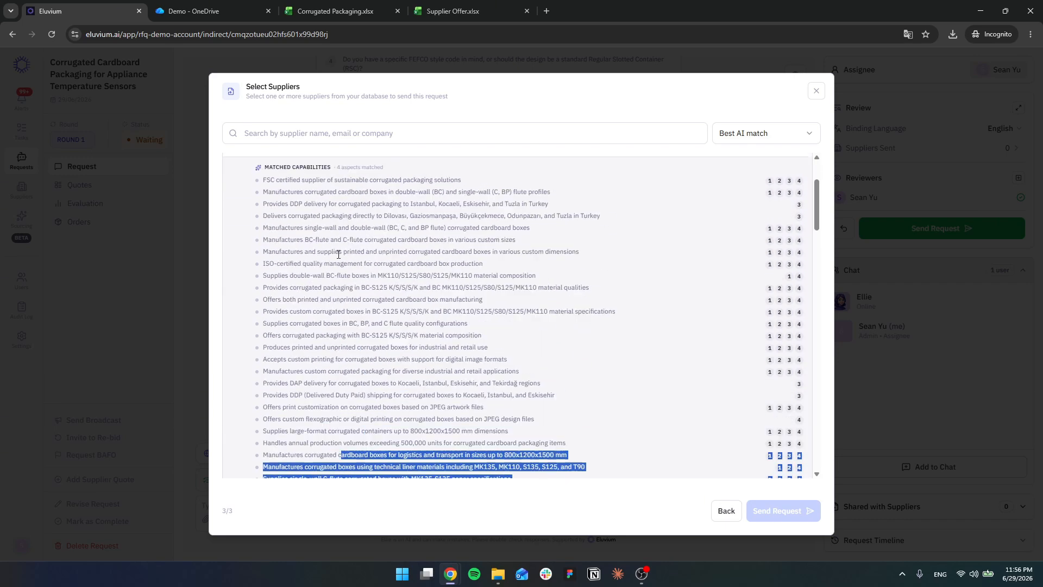
Step: Highlight and read the top-ranked supplier's matched capabilities on delivery locations, flute types and material compositions
left_click_drag(263, 292, 580, 430)
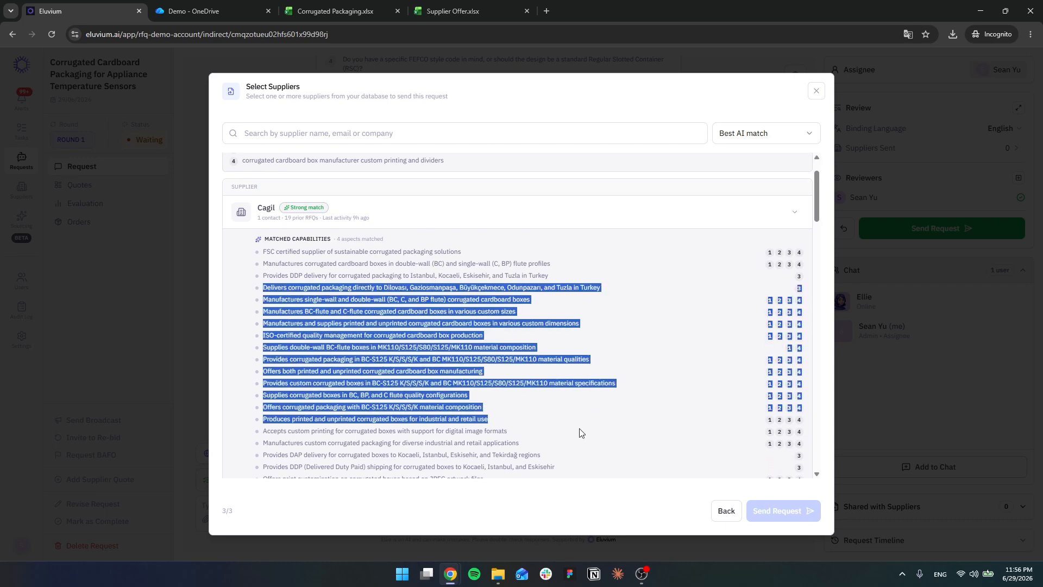
scroll(563, 409, "down", 6)
left_click(395, 424)
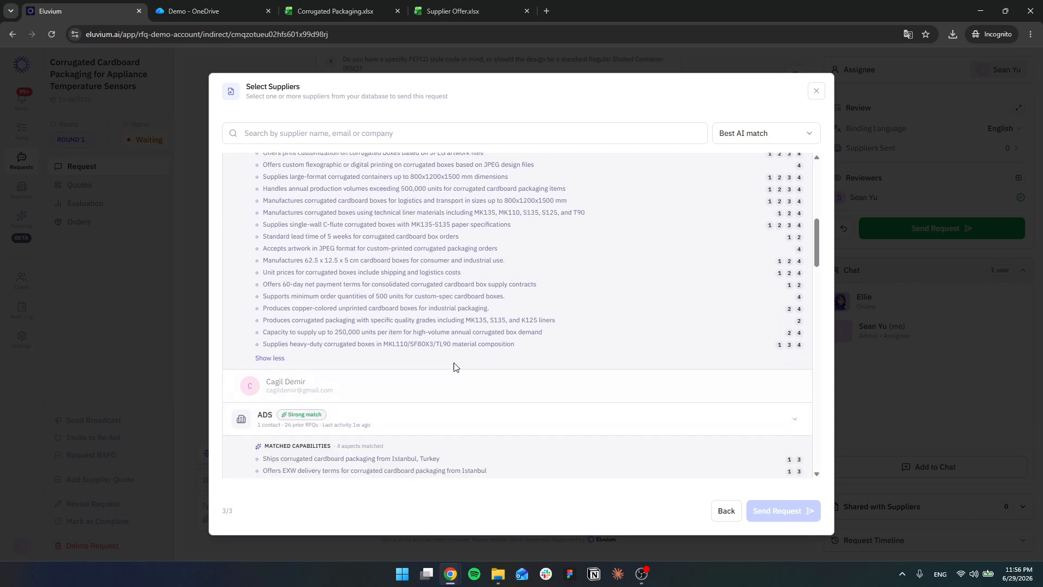
Step: Select the contact of supplier ADS and send the packaging request to them
scroll(434, 361, "down", 4)
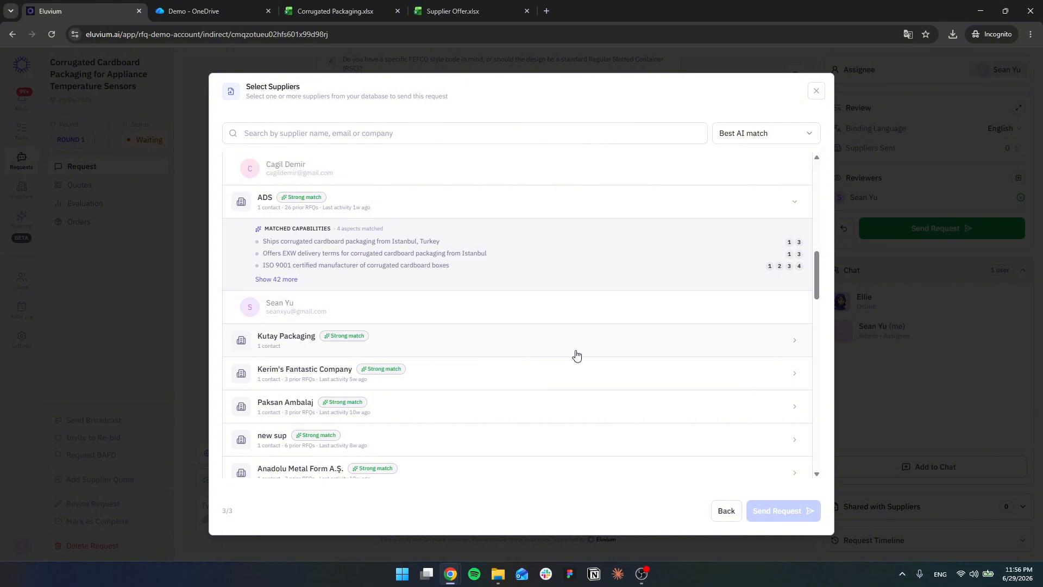
left_click(591, 320)
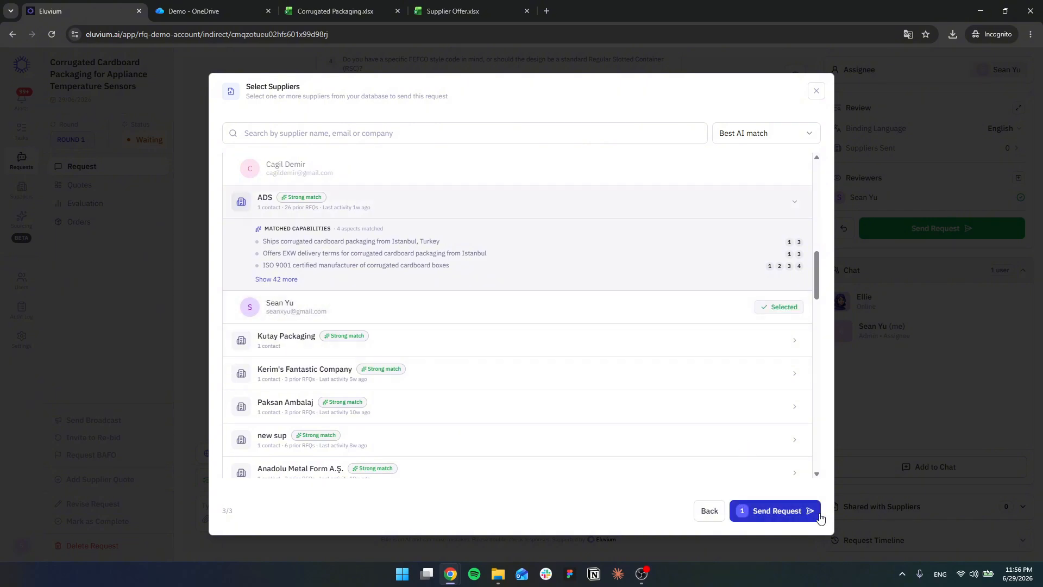
left_click(776, 510)
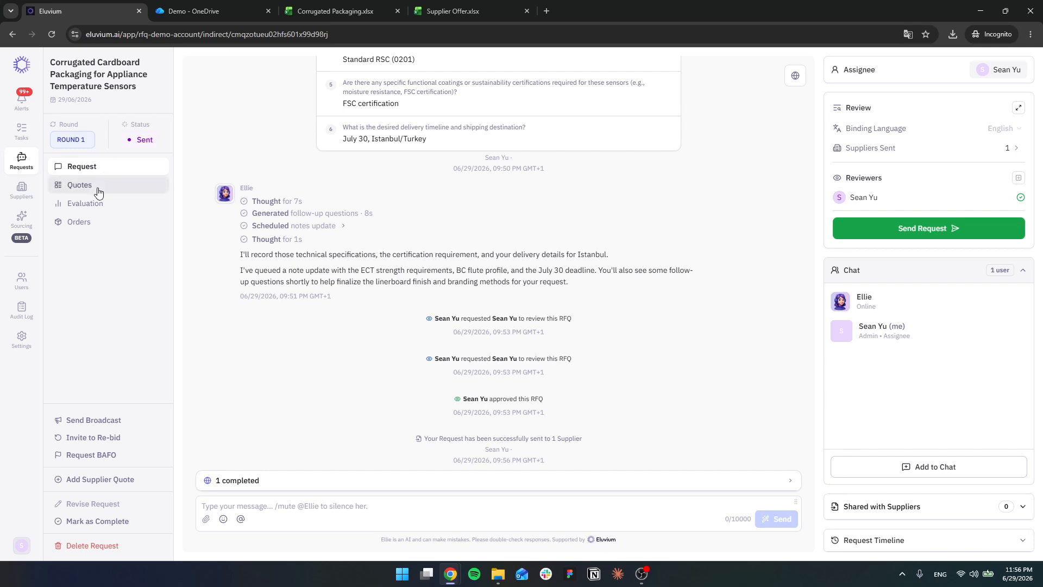
Step: Open the sent request's quotes and view the quote conversation with supplier ADS
left_click(99, 191)
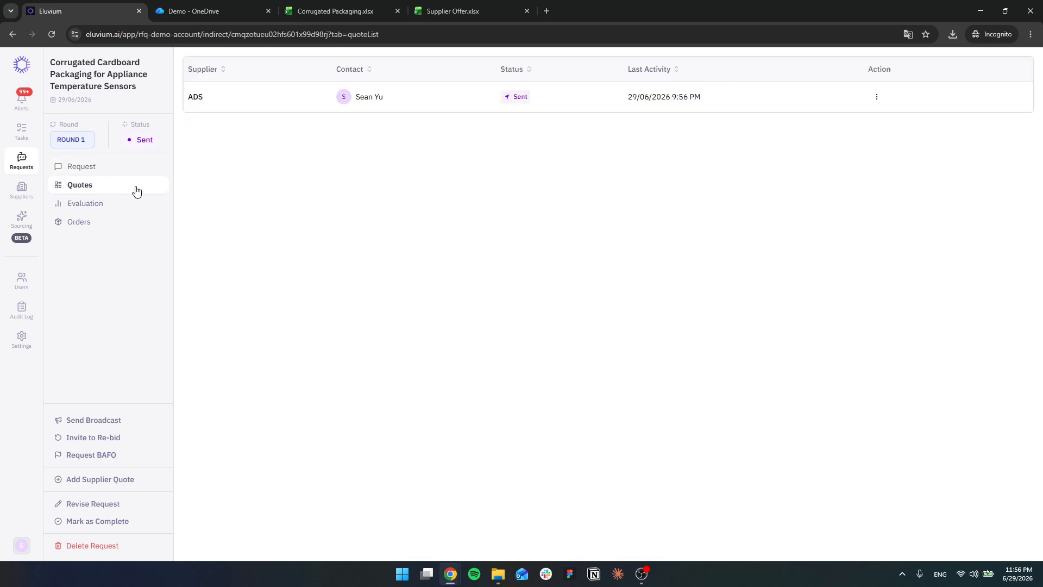
left_click(478, 96)
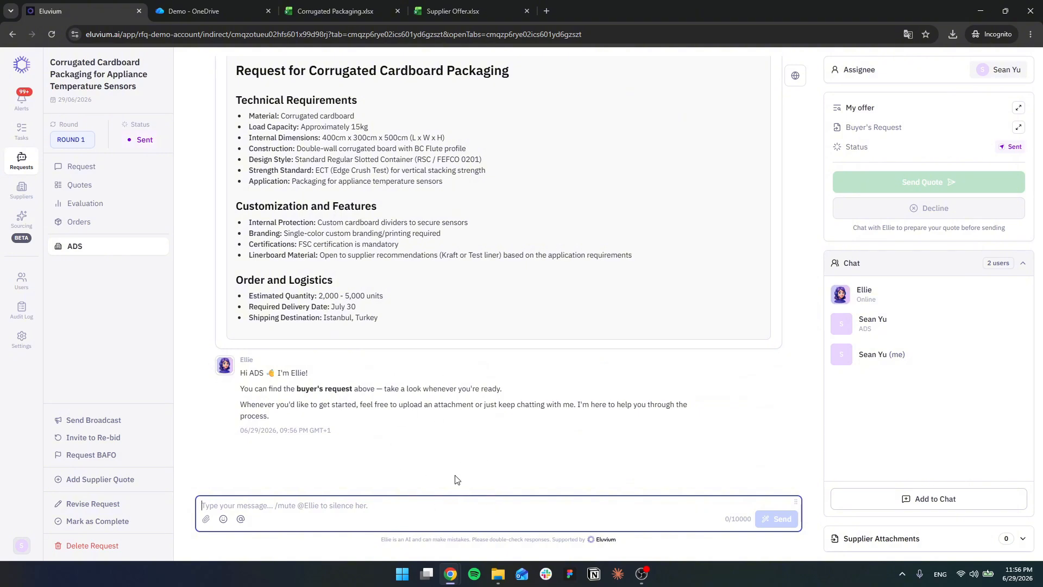
Step: Return to the list of all requests and start a new request
left_click(21, 159)
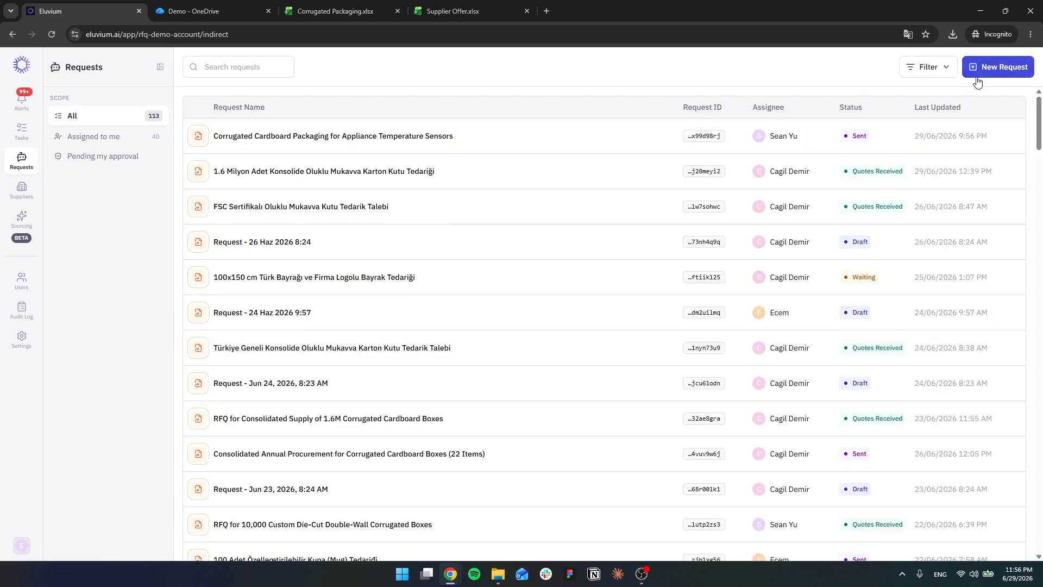
left_click(1003, 65)
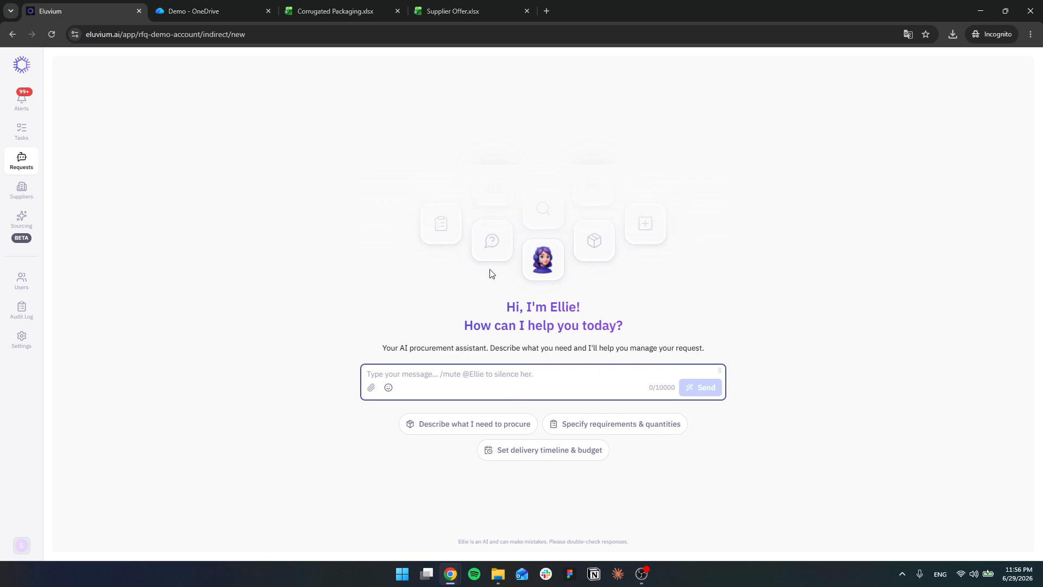
Step: Switch to File Explorer, open Corrugated Packaging.xlsx from the Demo folder in Excel and look over its item table
mouse_move(498, 574)
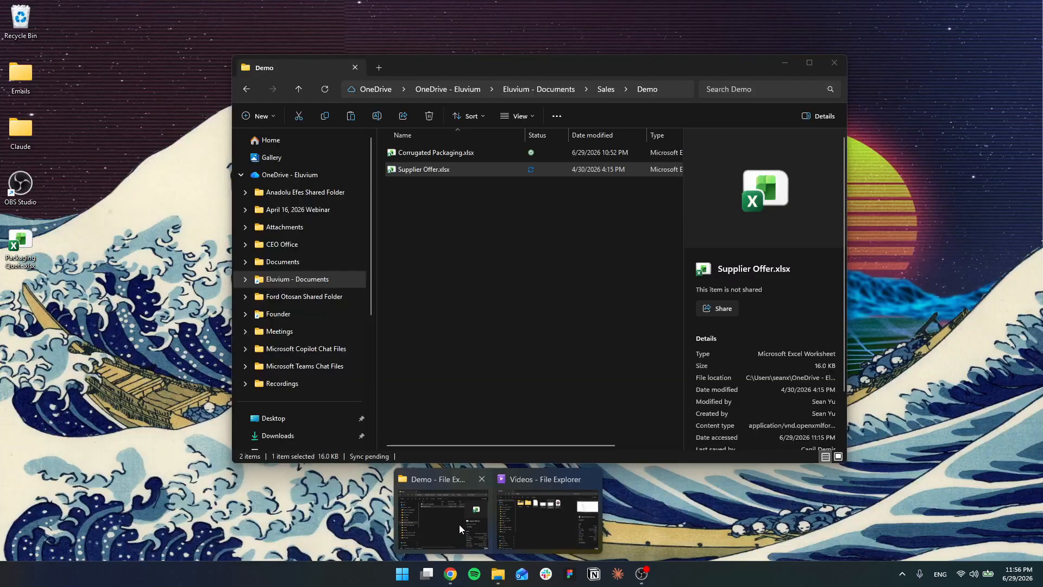
left_click(459, 524)
double_click(473, 155)
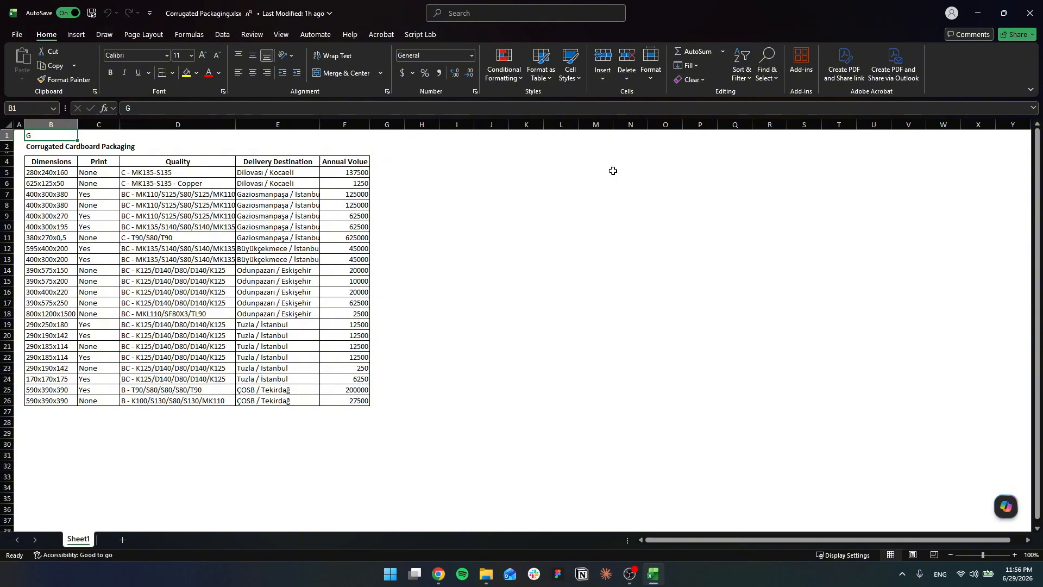
left_click_drag(45, 170, 492, 401)
left_click(386, 465)
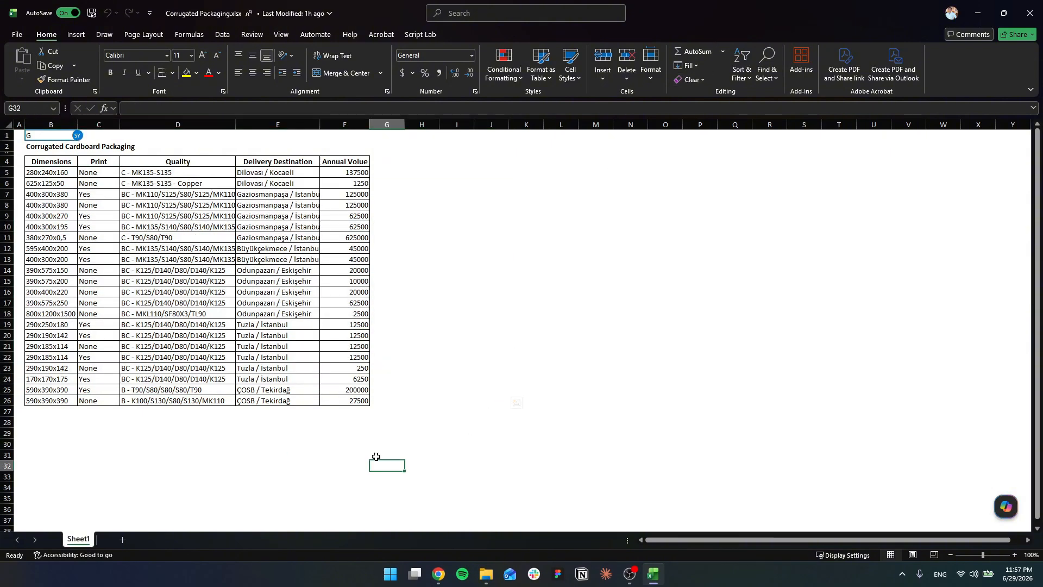
Step: Clear the stray letter G from cell B1 above the Corrugated Cardboard Packaging title
left_click(58, 137)
key("Delete")
key("Down")
key("Down")
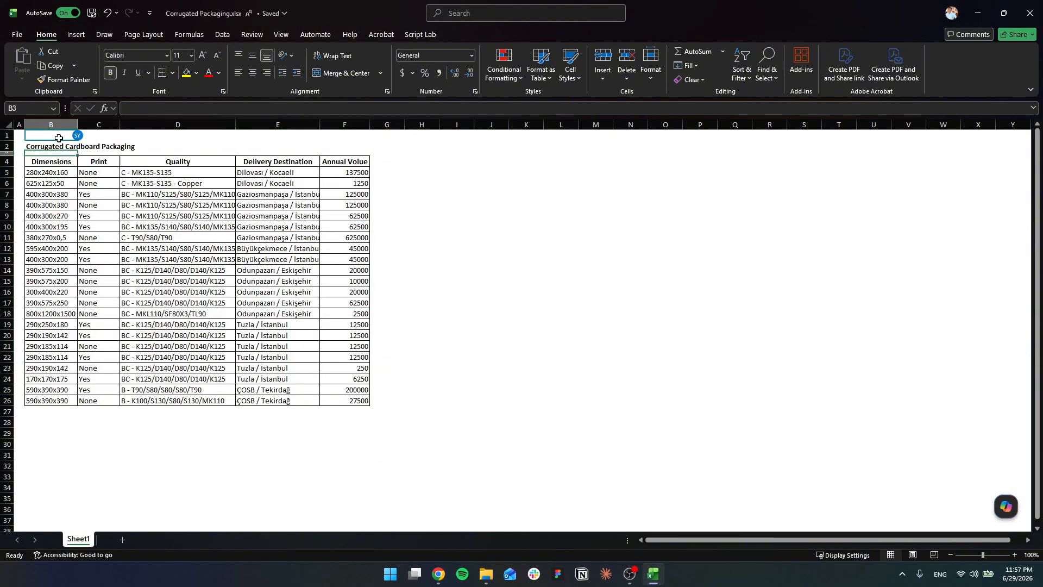
Step: Highlight the item rows from dimensions to annual volume, B5:F26, to examine what is requested
left_click_drag(45, 172, 373, 421)
left_click(344, 476)
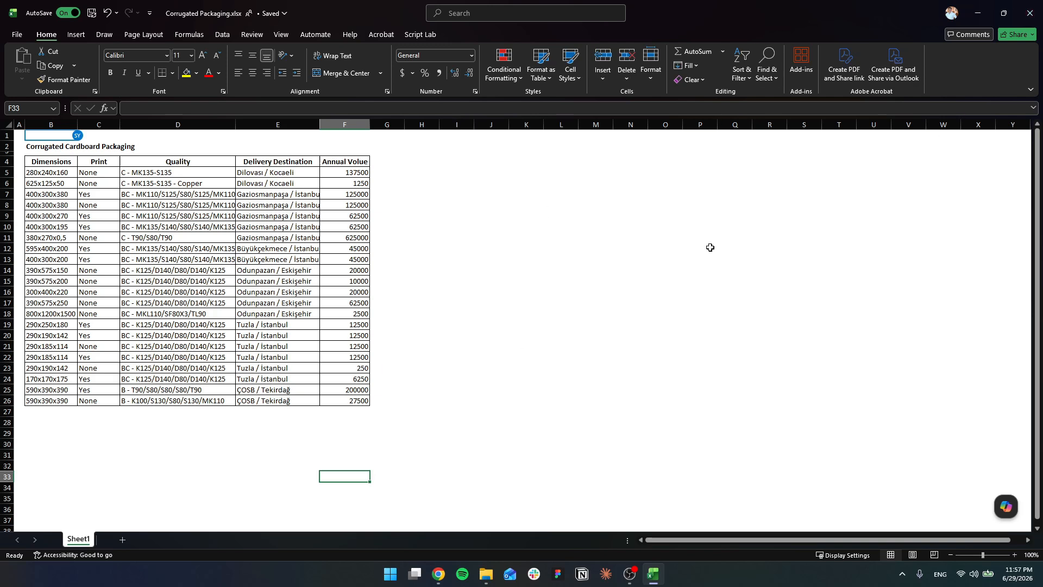
left_click_drag(49, 170, 353, 401)
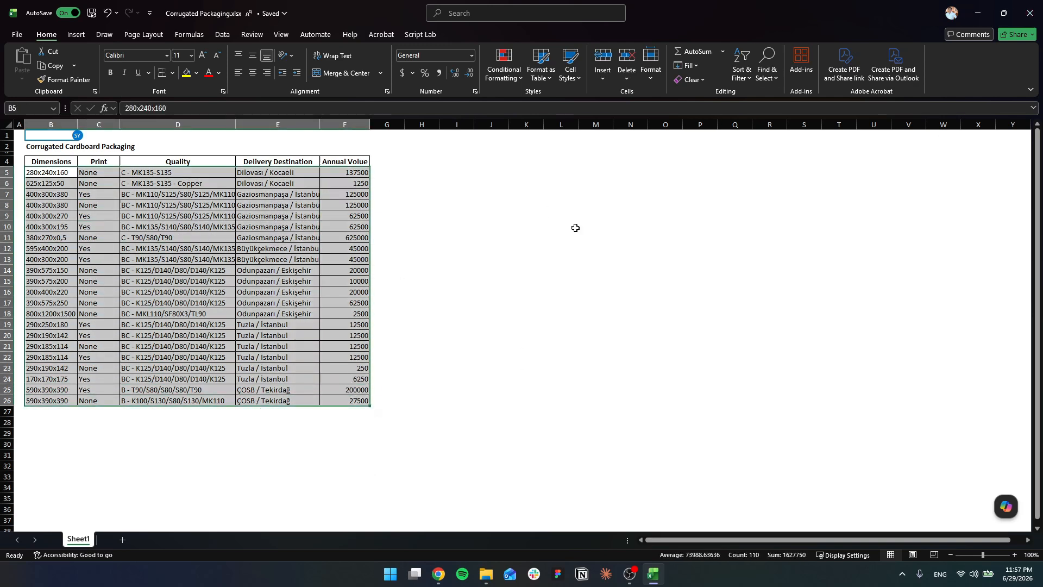
Step: Close the workbook and attach Corrugated Packaging.xlsx from the Demo folder to the new request in Eluvium
left_click(1030, 13)
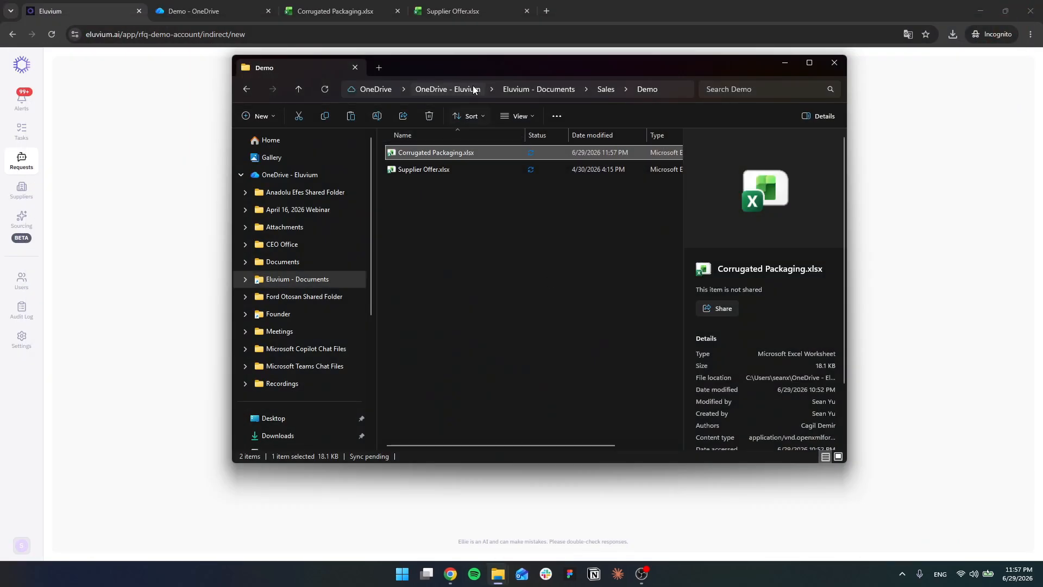
left_click_drag(478, 66, 929, 84)
left_click_drag(890, 171, 498, 365)
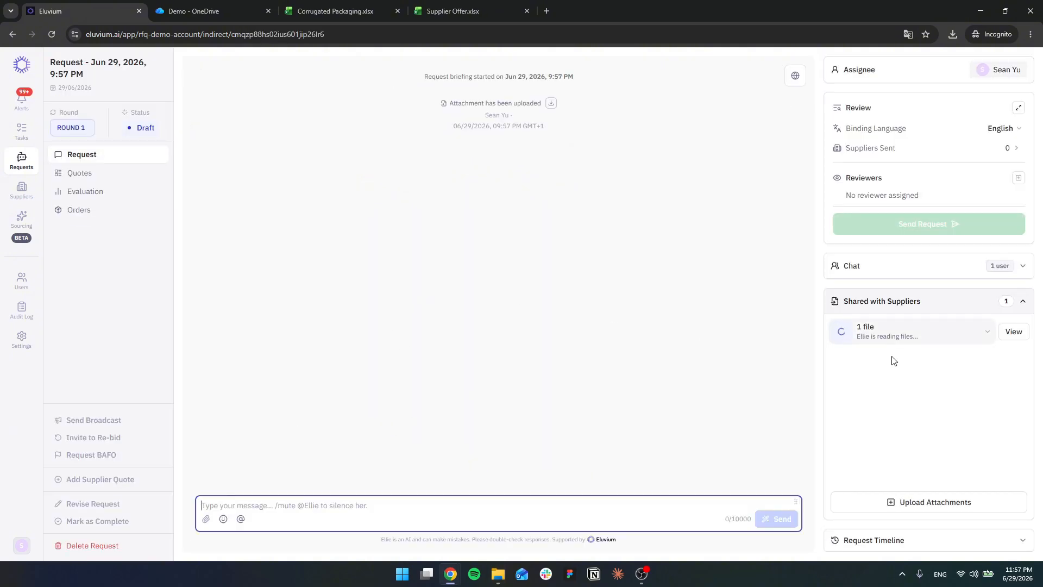
Step: Open the content extracted from Corrugated Packaging.xlsx and read through the specifications, delivery locations and Gaps & Missing Information
left_click(960, 339)
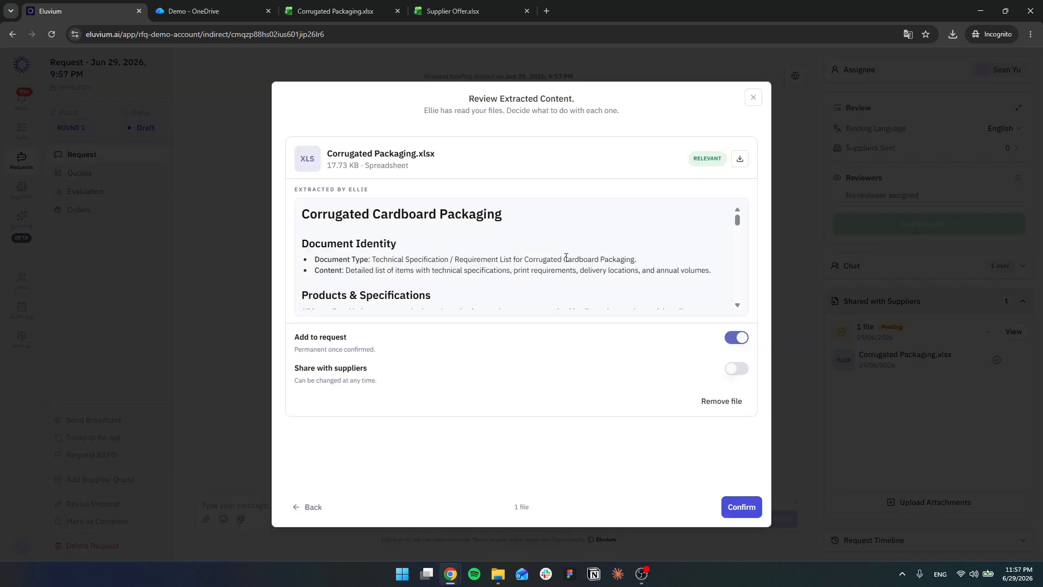
scroll(566, 258, "down", 10)
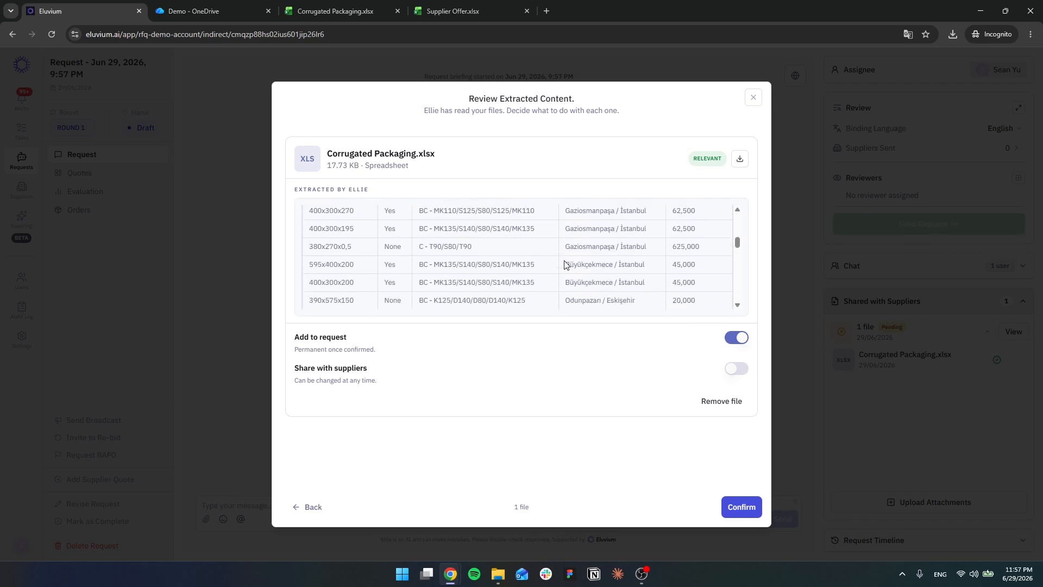
scroll(564, 264, "down", 10)
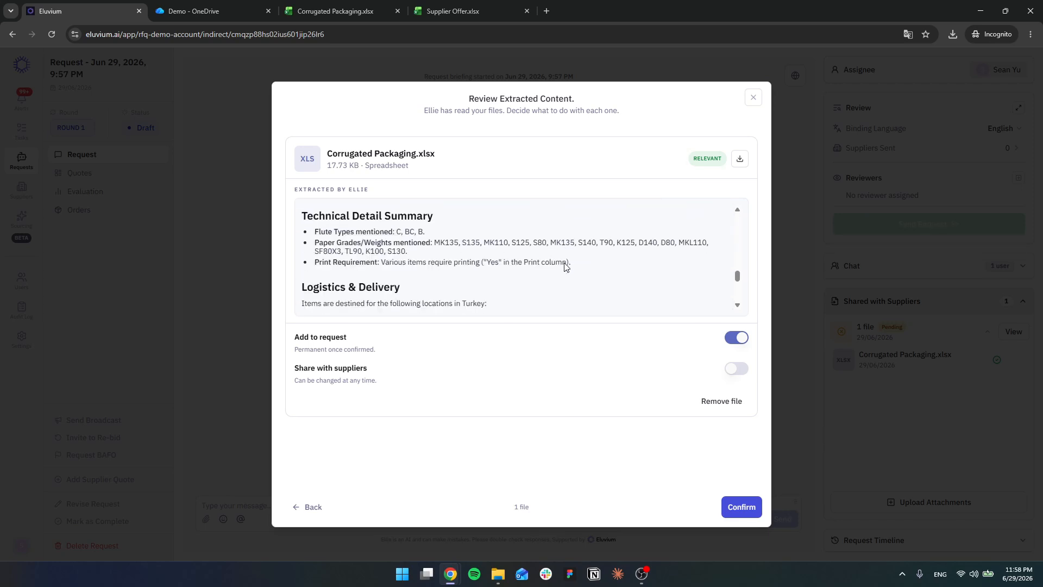
scroll(565, 266, "up", 3)
scroll(566, 269, "down", 3)
scroll(435, 256, "down", 5)
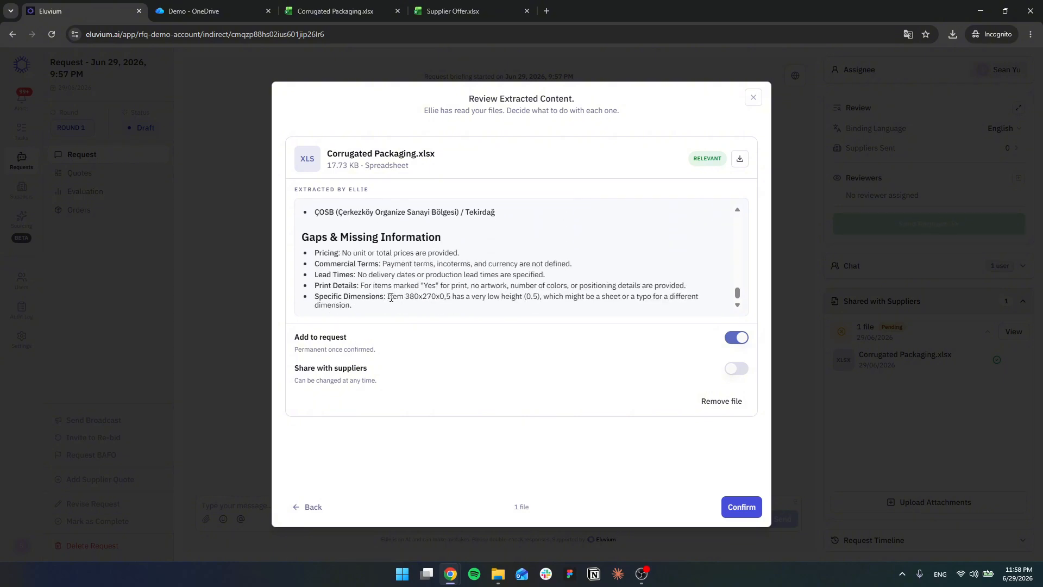
left_click_drag(384, 310, 298, 240)
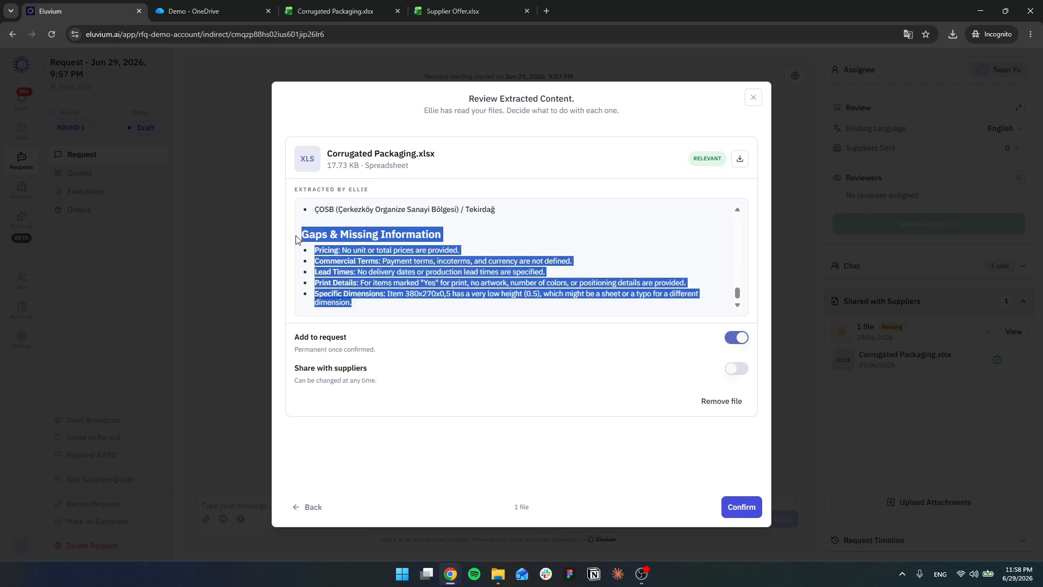
scroll(386, 281, "down", 1)
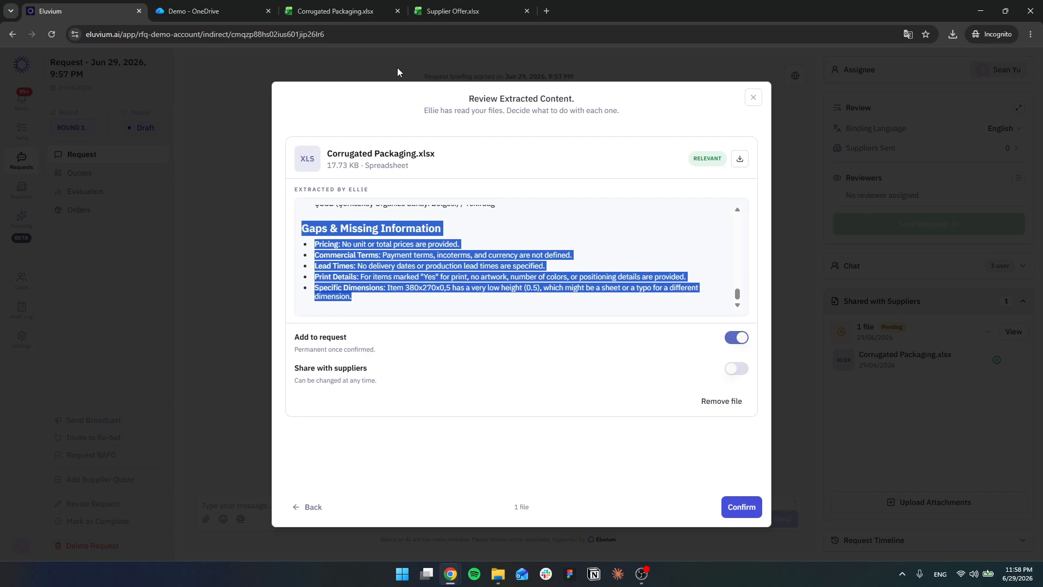
Step: Switch to the online Corrugated Packaging workbook and check its first and last item rows against the extracted content
left_click(344, 13)
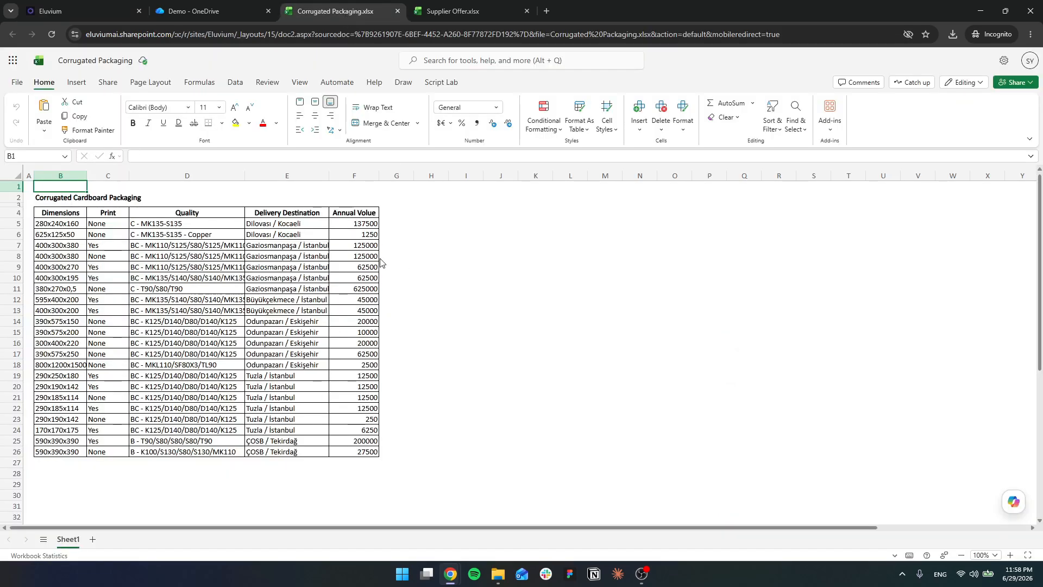
left_click(57, 223)
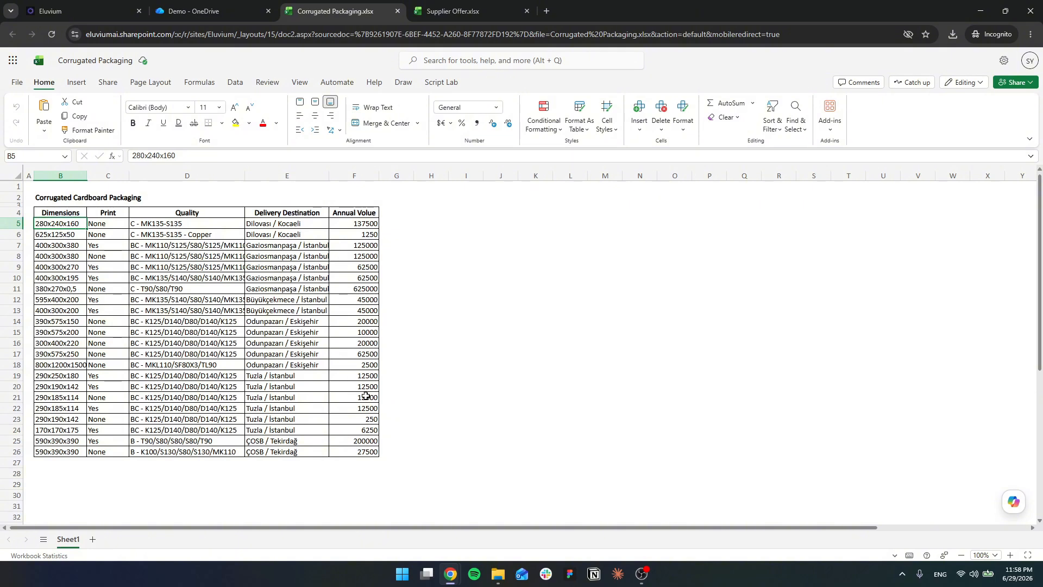
left_click(371, 453)
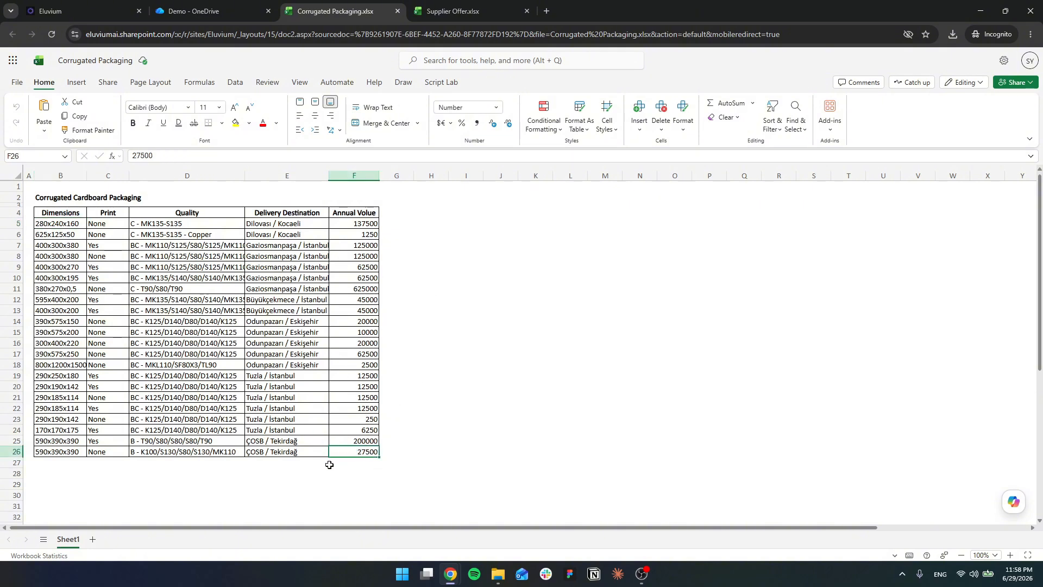
Step: Return to Eluvium, enable sharing Corrugated Packaging.xlsx with suppliers and confirm adding its content to the request
left_click(81, 11)
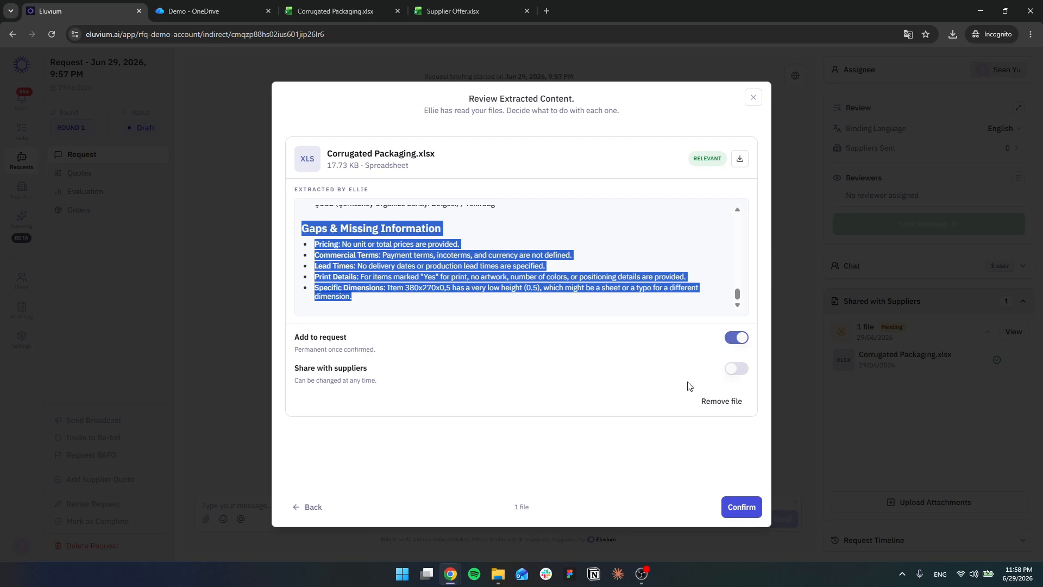
left_click(737, 370)
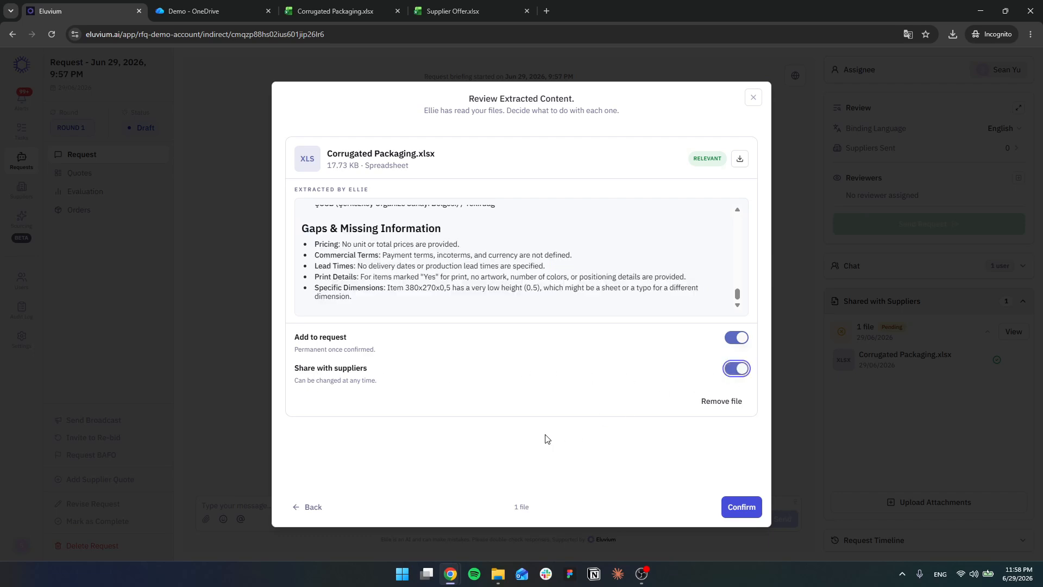
left_click(738, 508)
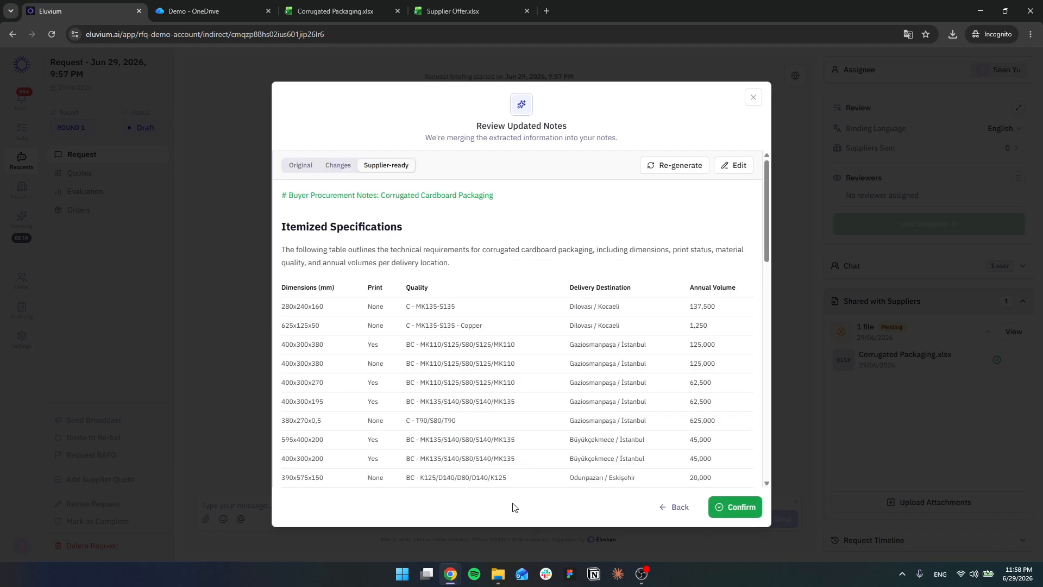
Step: Review the supplier-ready notes down to Outstanding Information & Clarifications and confirm them
scroll(498, 403, "down", 15)
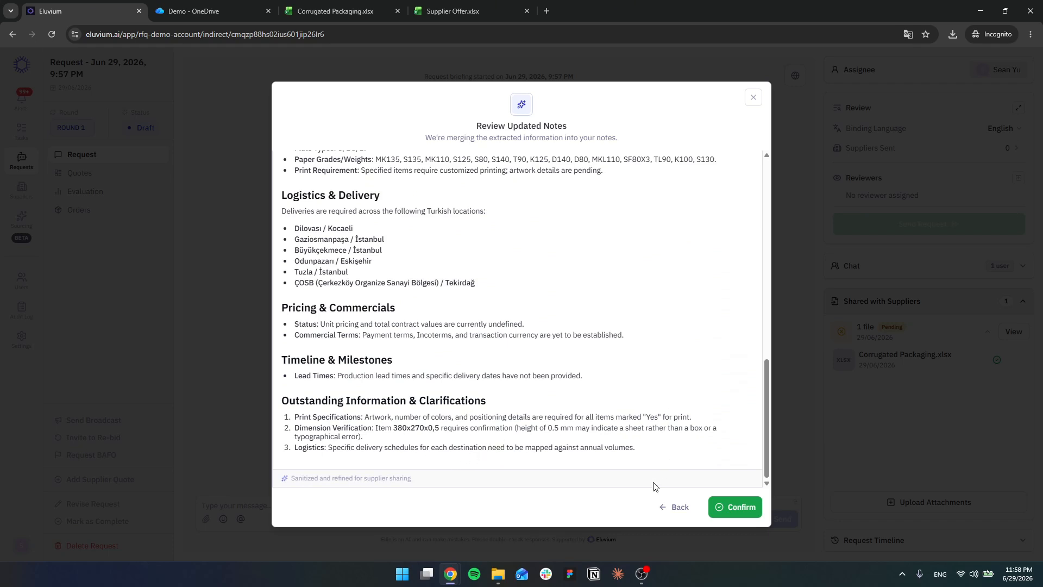
left_click_drag(298, 414, 662, 460)
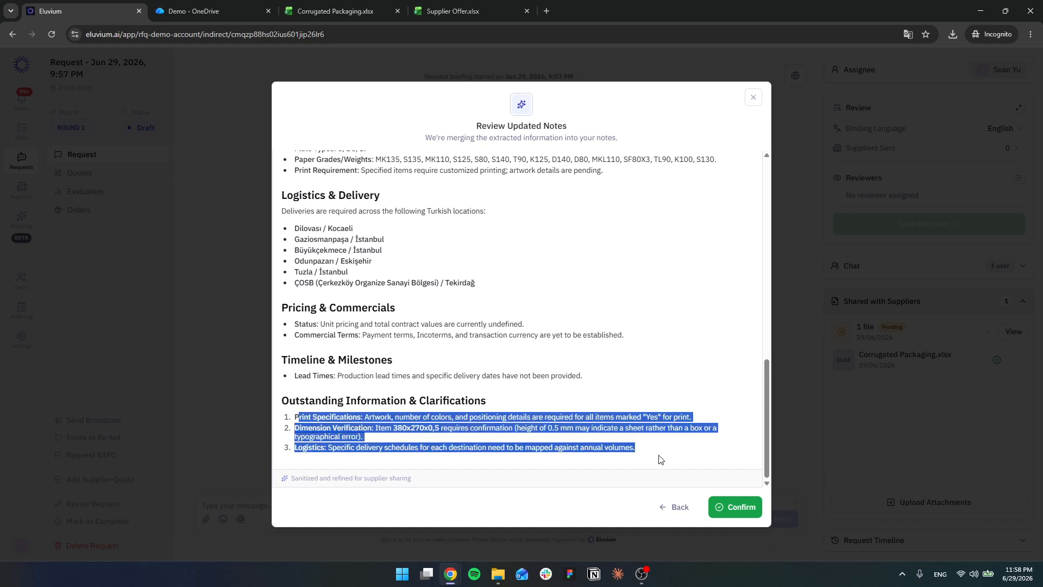
left_click(740, 506)
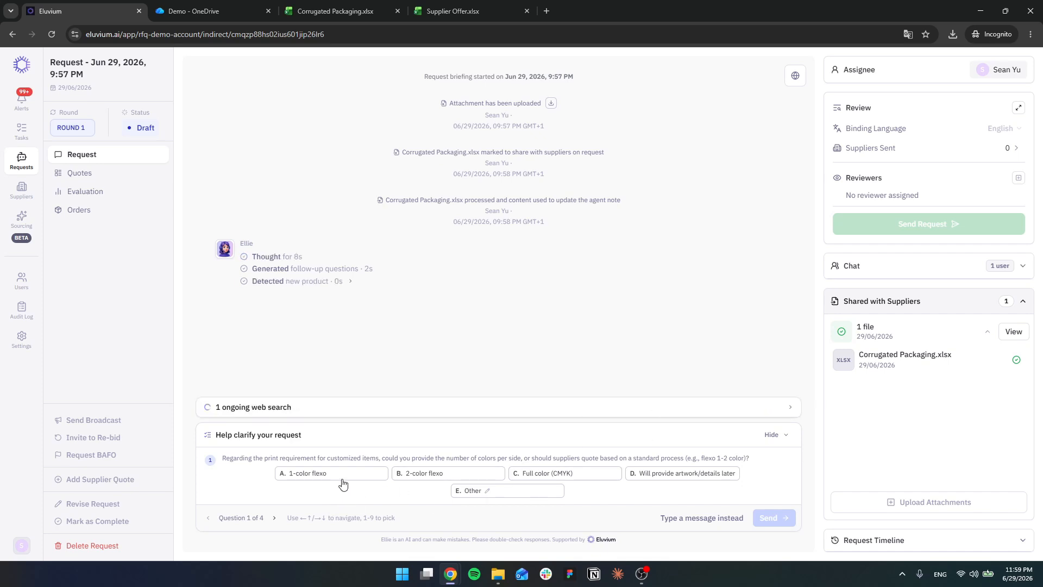
Step: Answer the print colour question with 1-color flexo and read the question on the dimensions of item 380x270x0,5
left_click(340, 489)
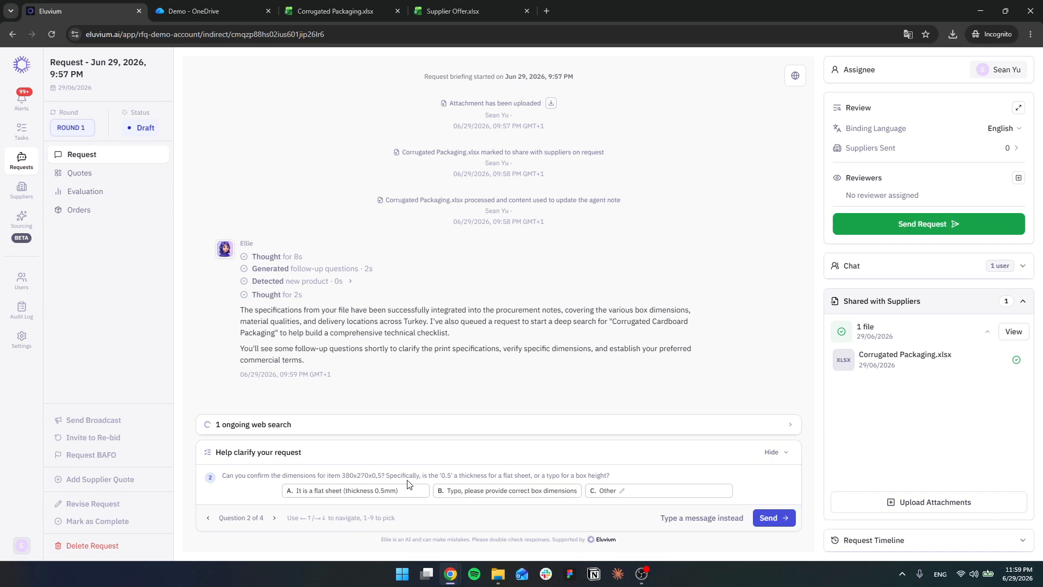
left_click_drag(341, 475, 456, 478)
Step: Switch to the online Corrugated Packaging workbook and widen the Dimensions column
left_click(324, 9)
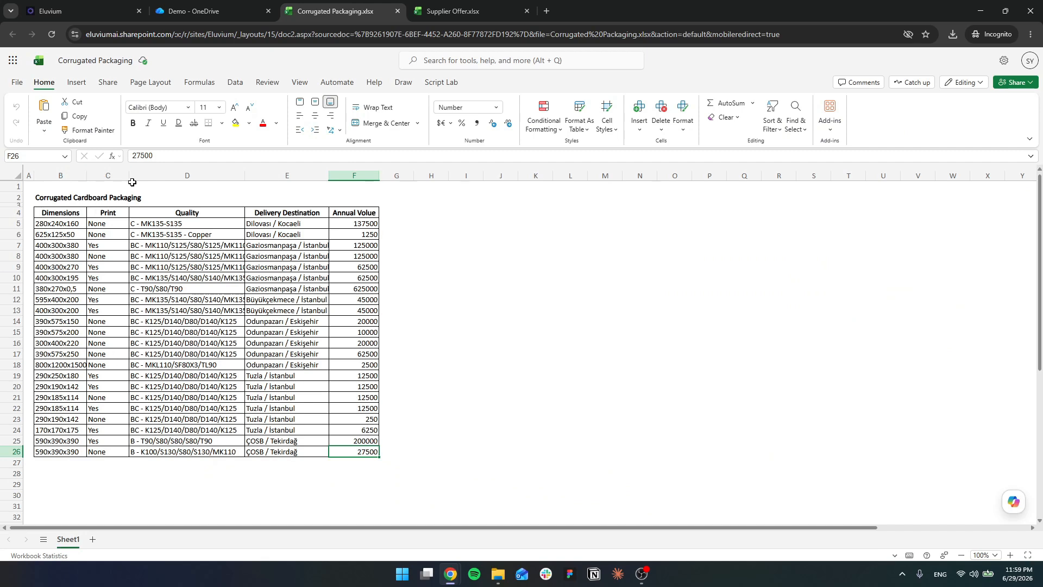
left_click_drag(88, 176, 133, 176)
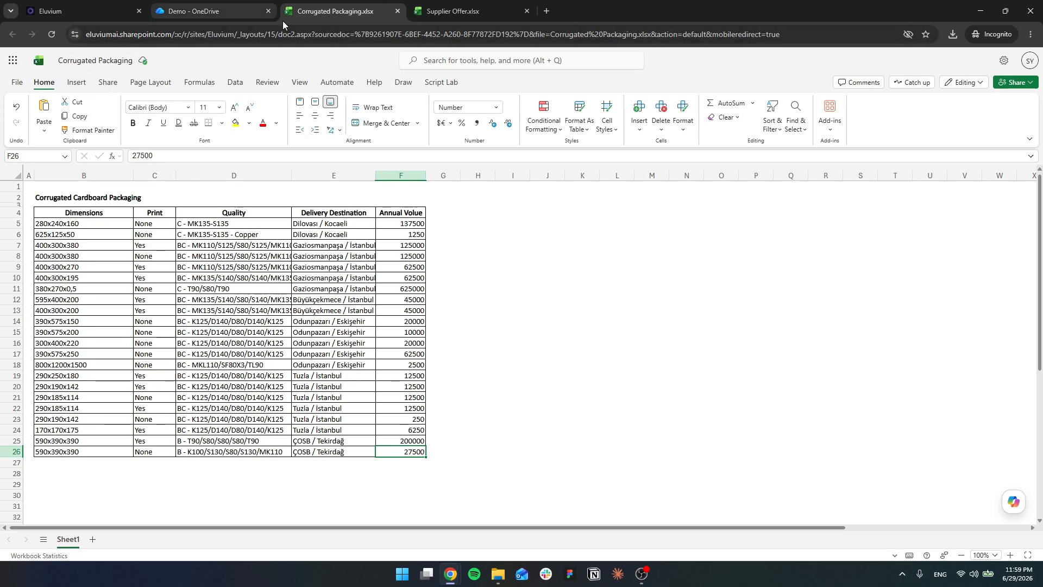
Step: Return to Eluvium and answer that item 380x270x0,5 is a flat sheet with a thickness of 0.5mm
left_click(113, 5)
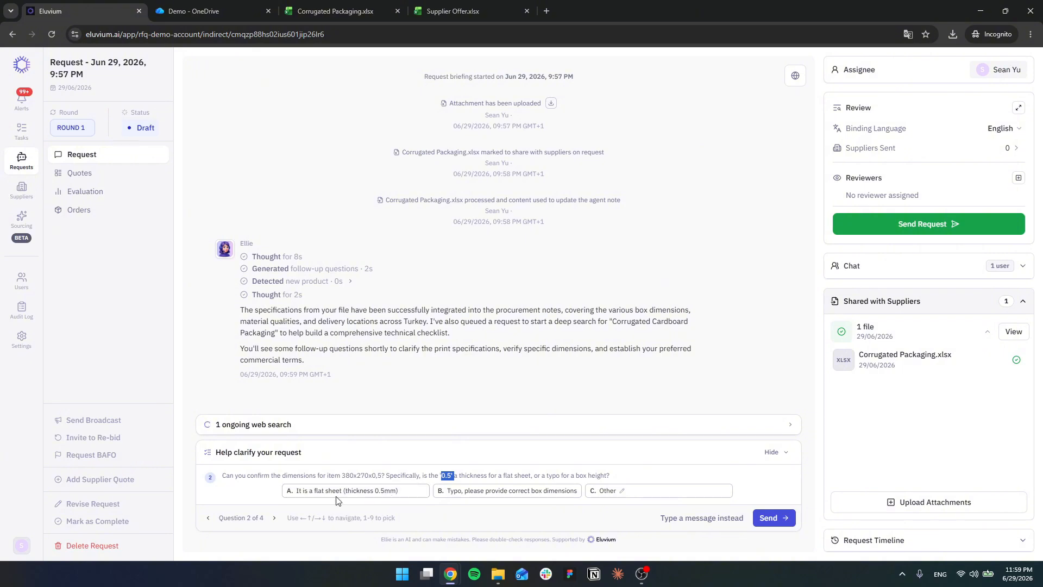
left_click(394, 495)
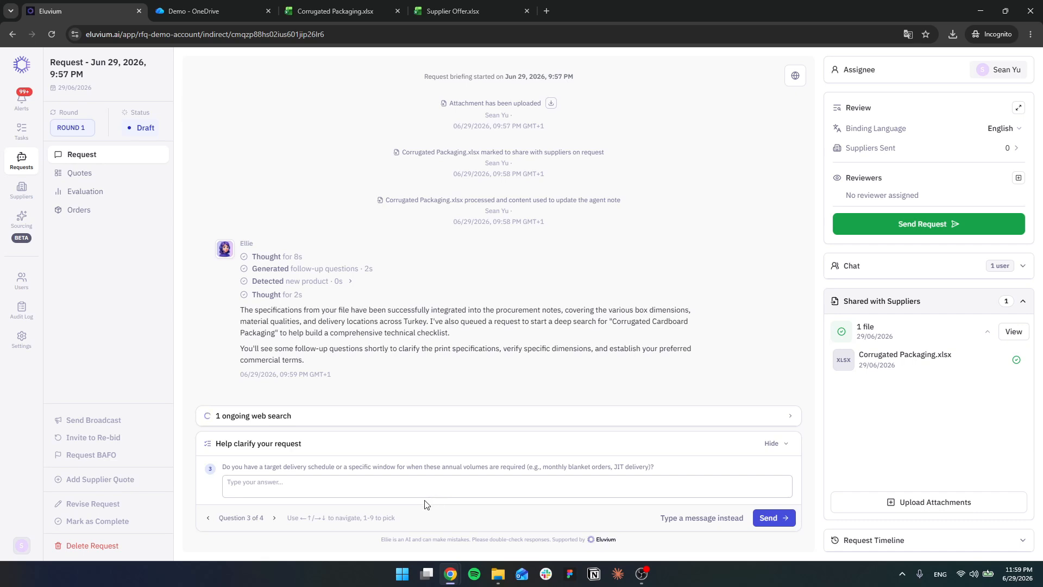
Step: Answer the delivery schedule question with "Divide annual volumes into monthly deliveries starting on July 30th"
left_click(333, 486)
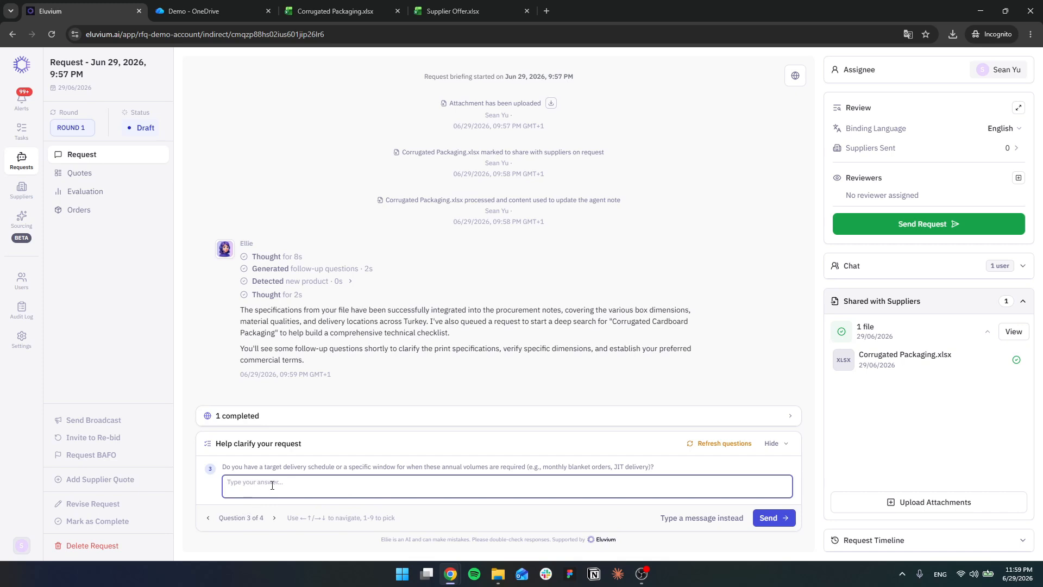
type("July 30th,")
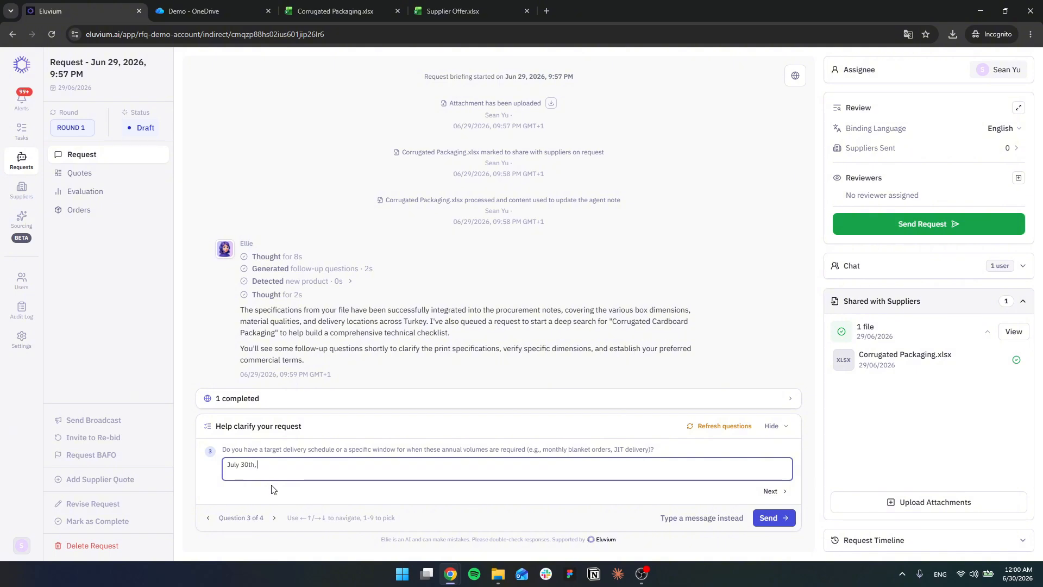
type("onthly")
key("ctrl+a")
type("Di")
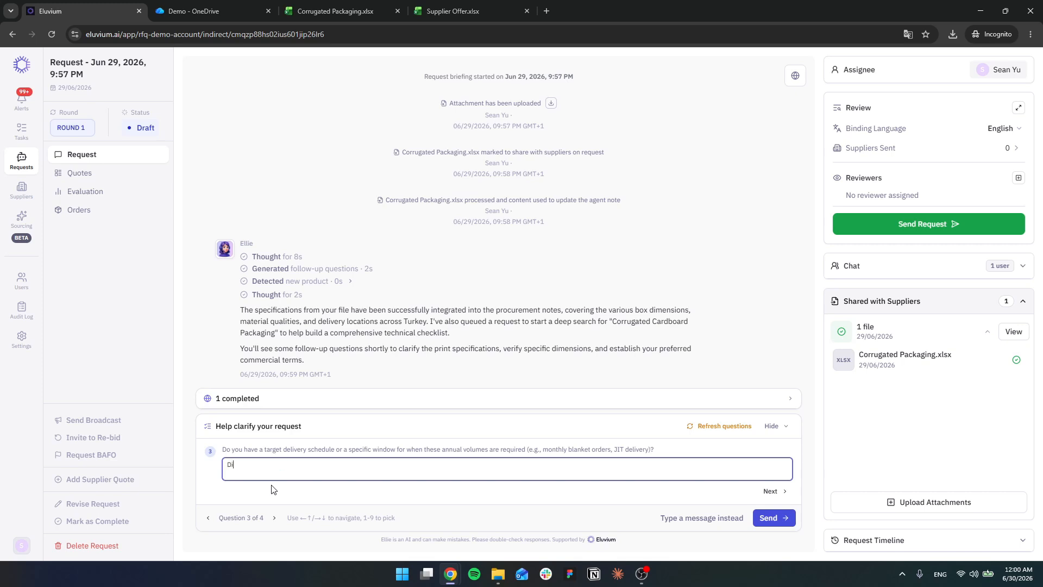
type("vide annual volumes into monthly deliver")
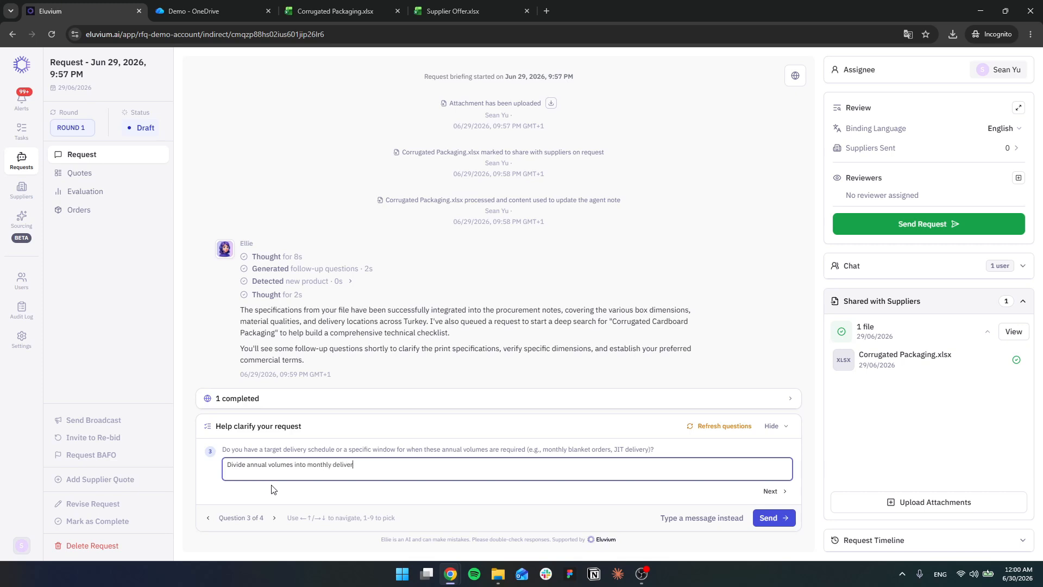
type("ies starting ")
type("on July 2026")
key("Return")
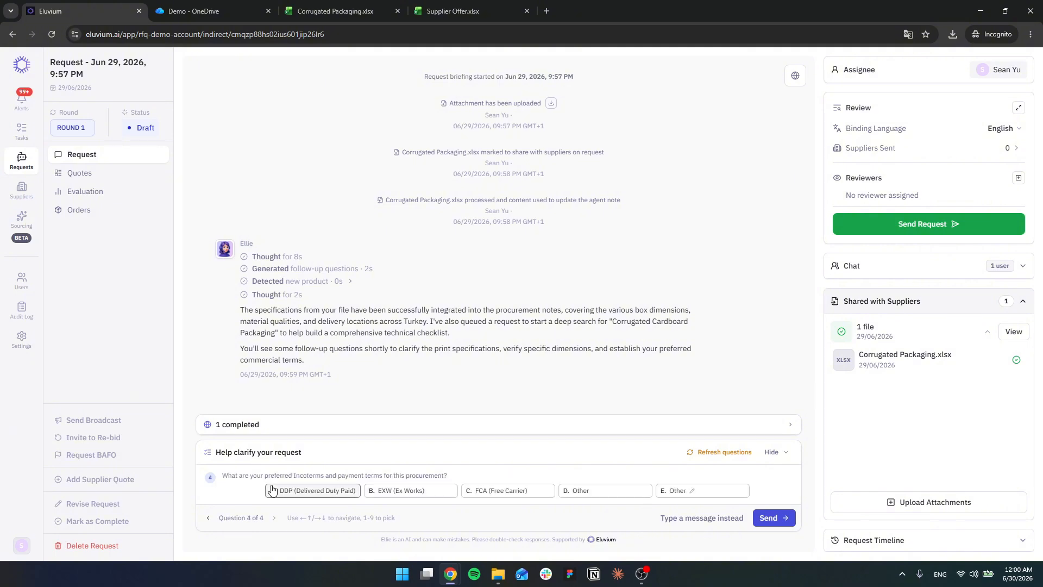
Step: Choose EXW (Ex Works) for the Incoterms and payment terms question and send all the clarification answers
triple_click(360, 481)
left_click(428, 494)
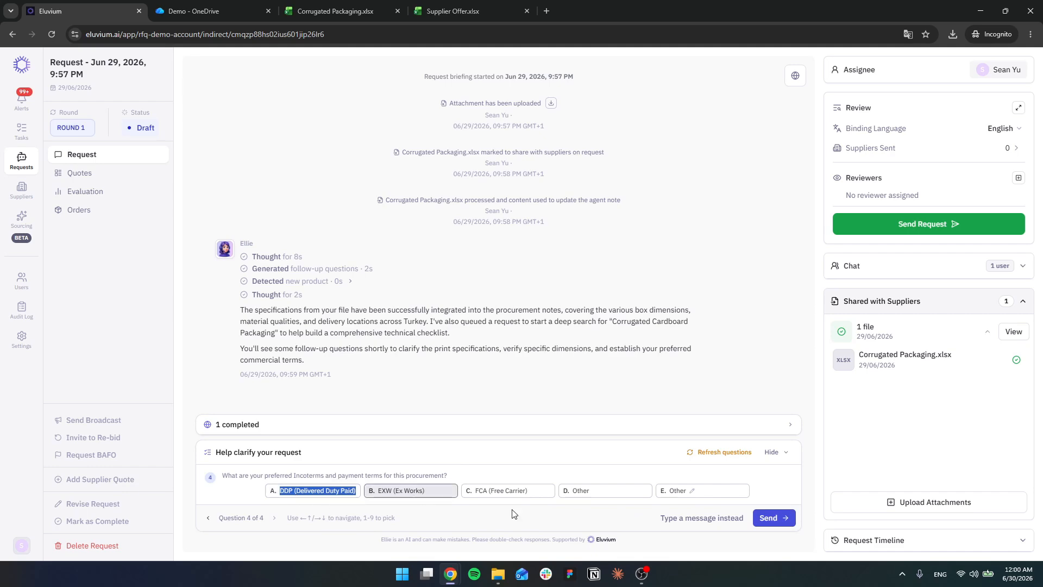
left_click(772, 518)
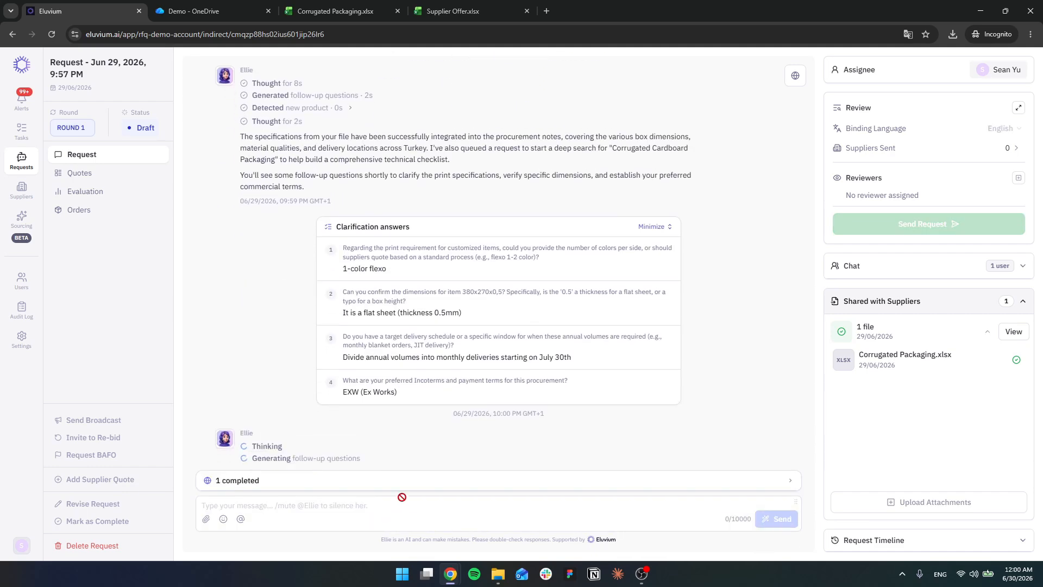